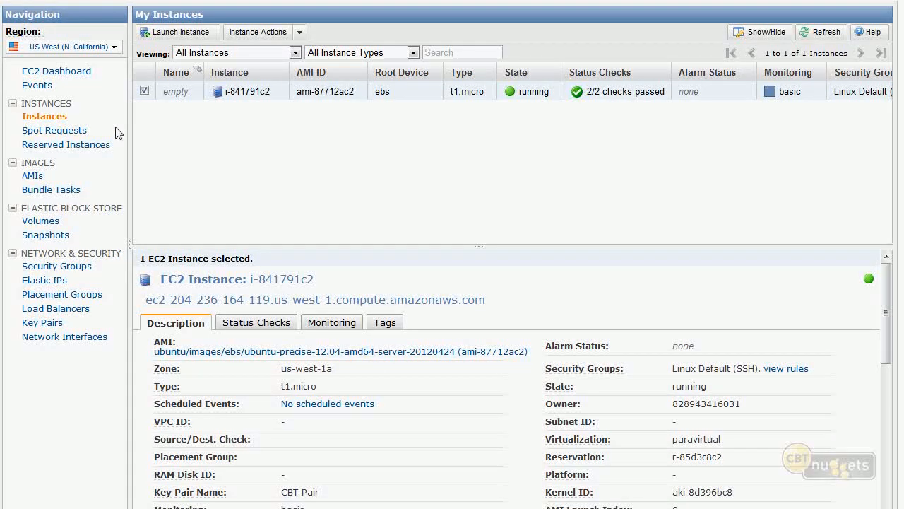
Step: Start launching a new instance from the Instances page
left_click(160, 33)
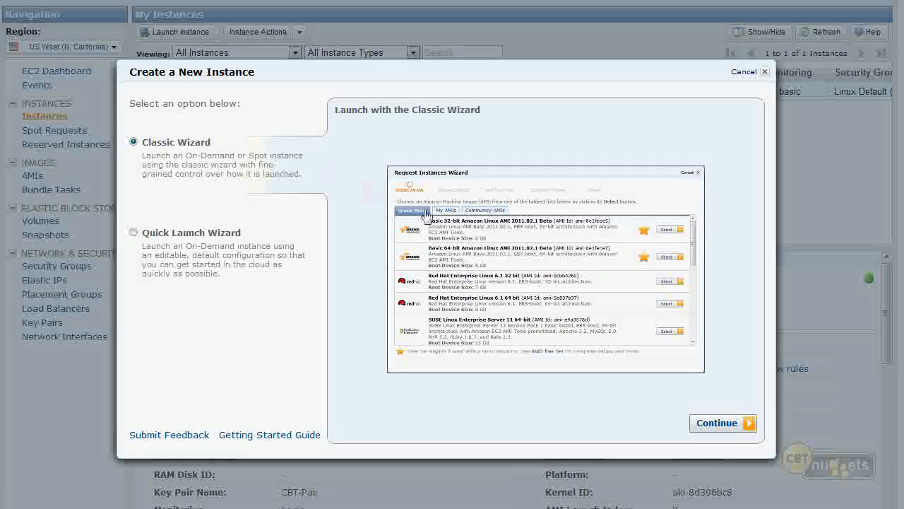
Step: In the Classic Wizard, select the Microsoft Windows Server 2008 R2 Base image from Quick Start
left_click(716, 424)
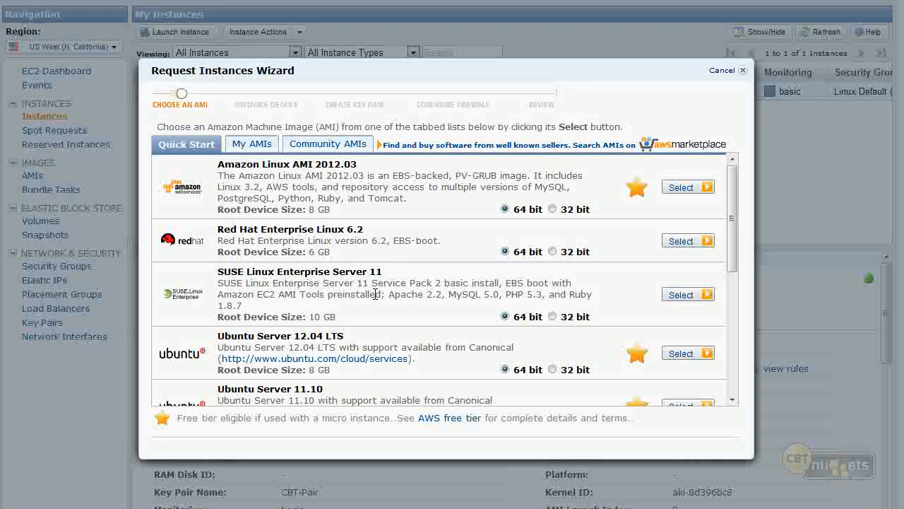
left_click(248, 144)
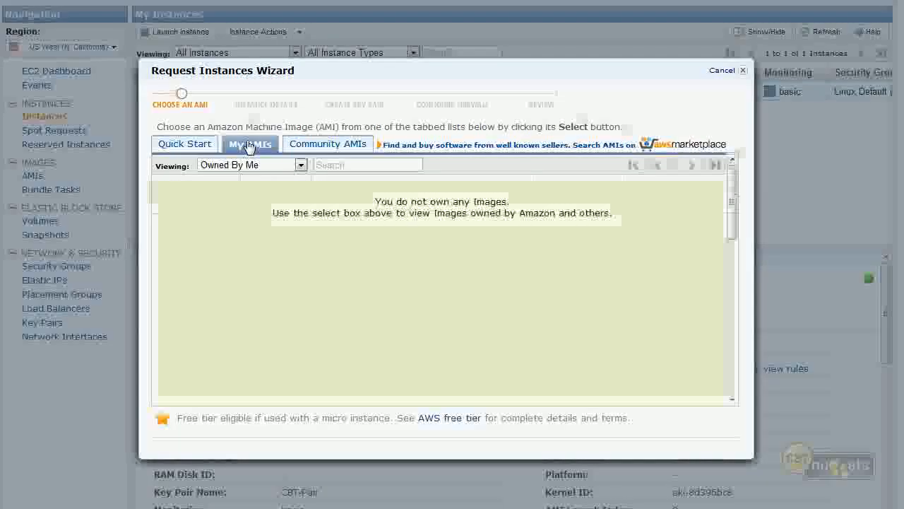
left_click(299, 145)
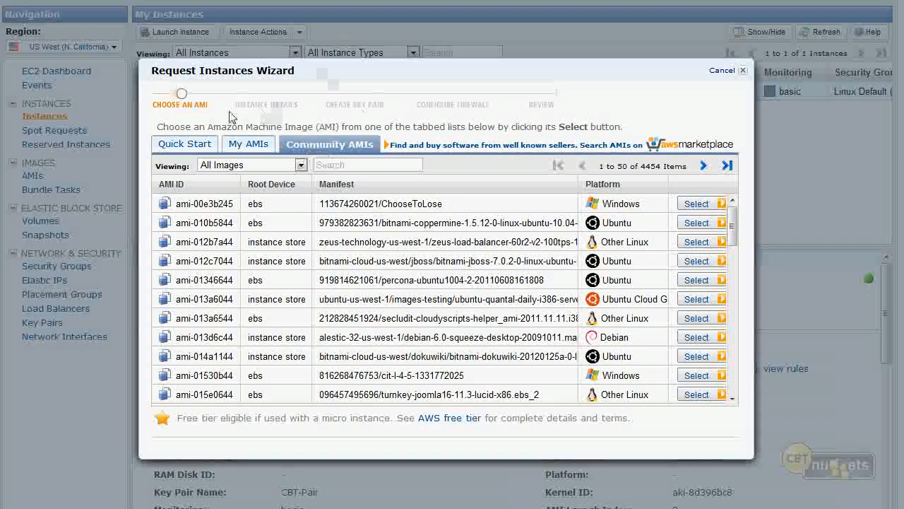
left_click(185, 144)
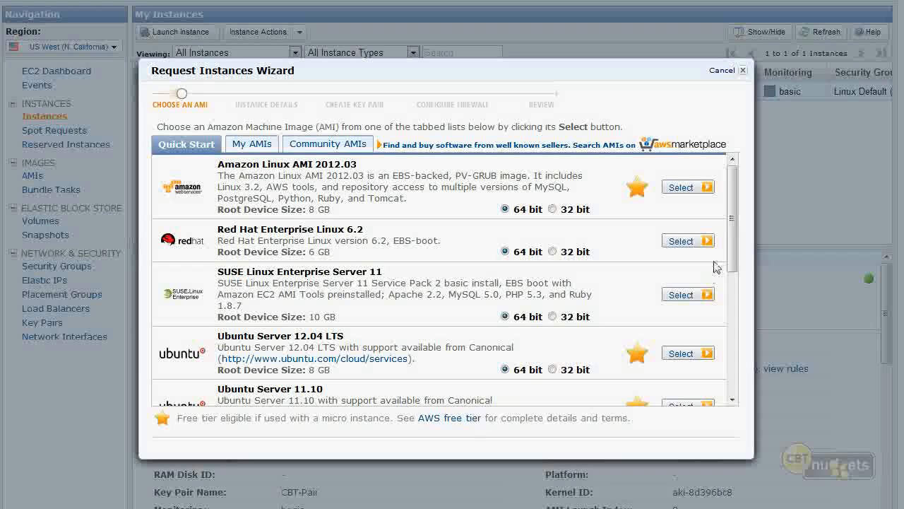
left_click_drag(729, 241, 730, 317)
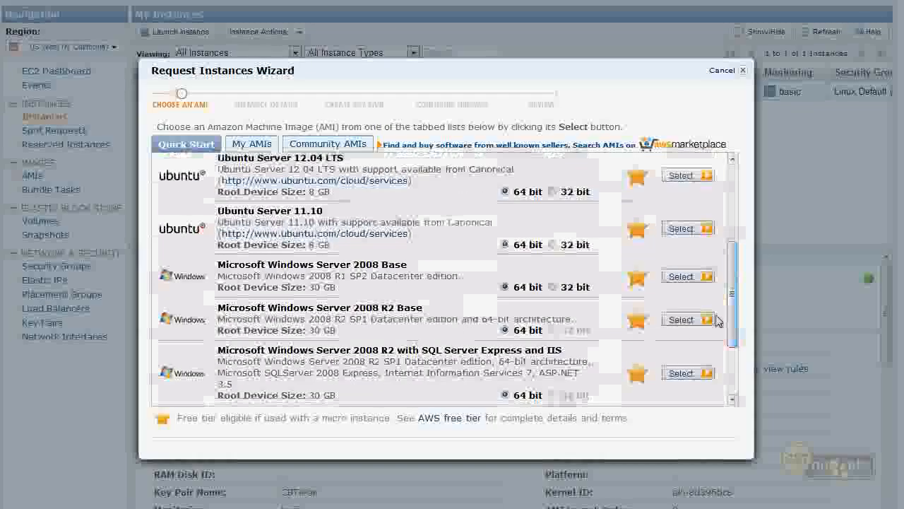
left_click(675, 320)
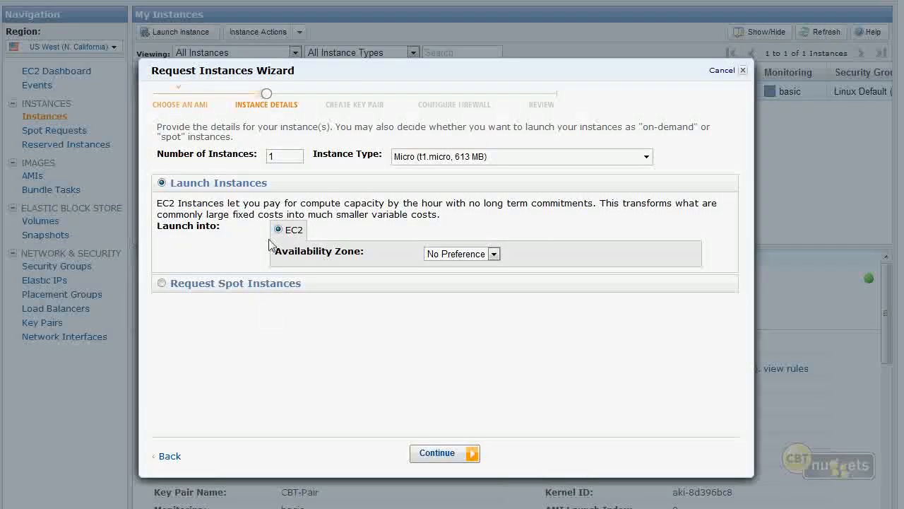
Step: Configure one Micro on-demand instance in availability zone us-west-1a and continue
left_click(282, 155)
left_click(438, 158)
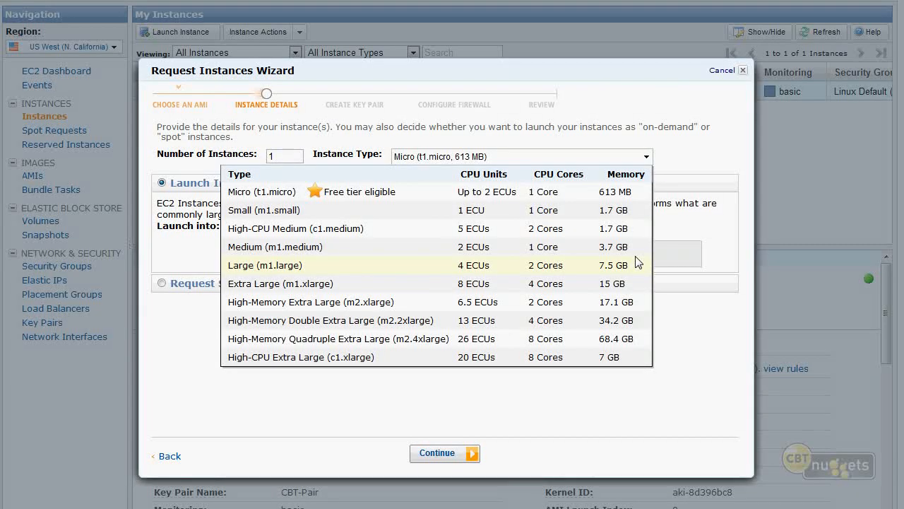
left_click(675, 245)
left_click(487, 254)
left_click(452, 278)
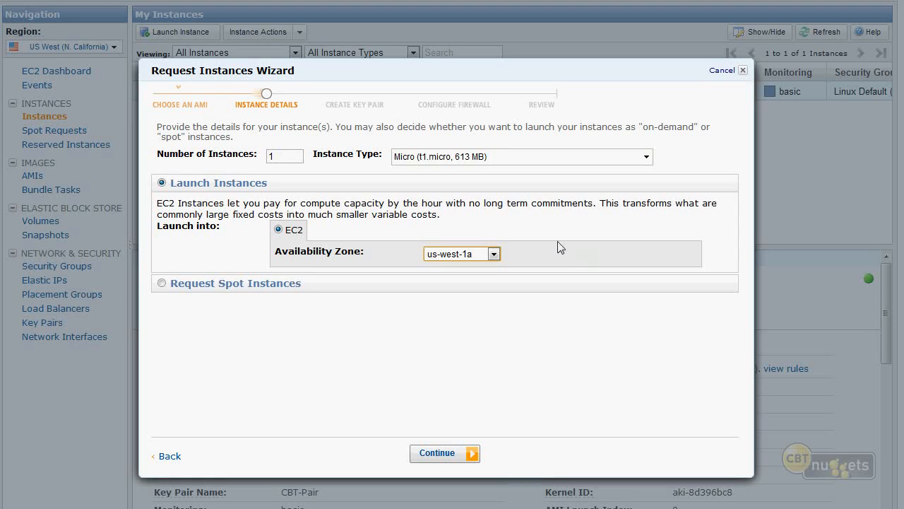
left_click(162, 284)
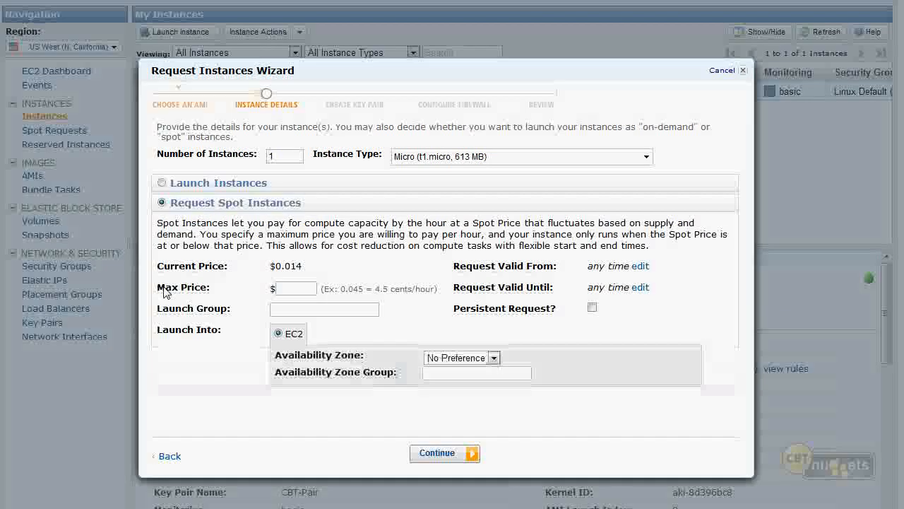
left_click(161, 183)
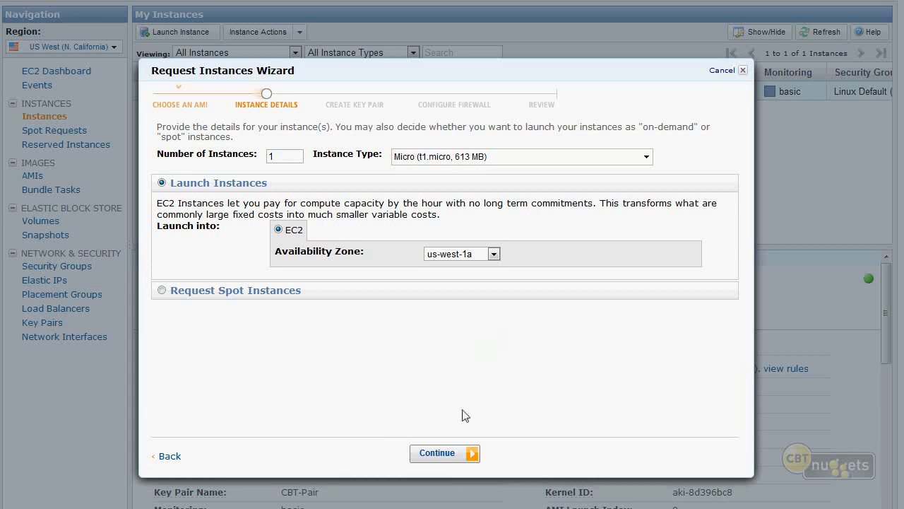
left_click(457, 459)
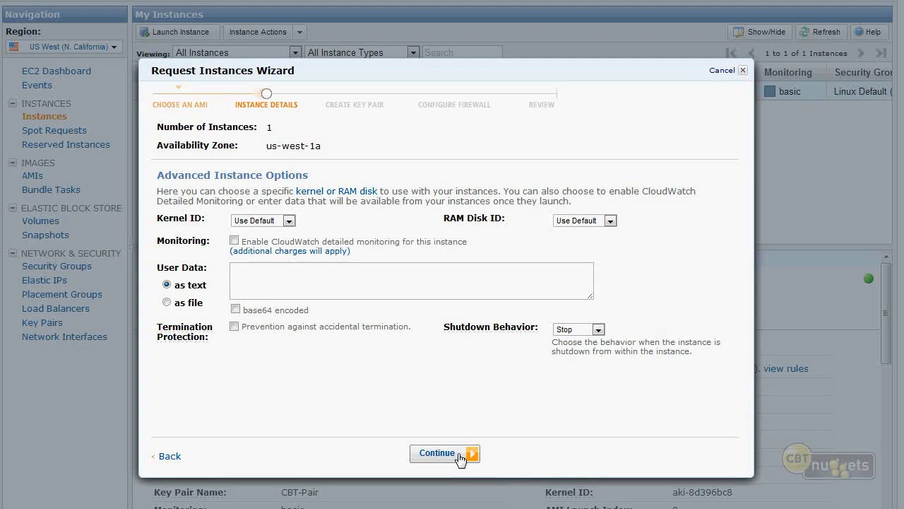
Step: Leave termination protection disabled and proceed to the instance tagging step
left_click(235, 329)
left_click(234, 329)
left_click(452, 457)
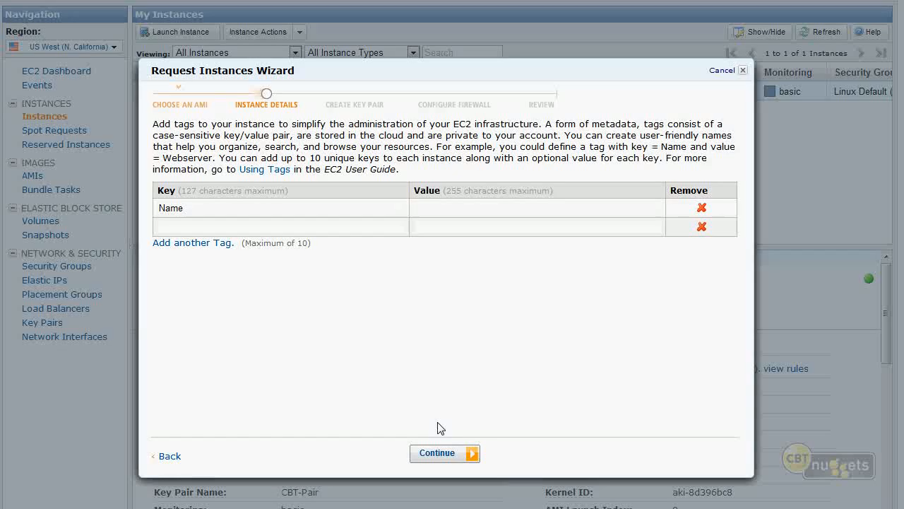
left_click(169, 457)
left_click(169, 456)
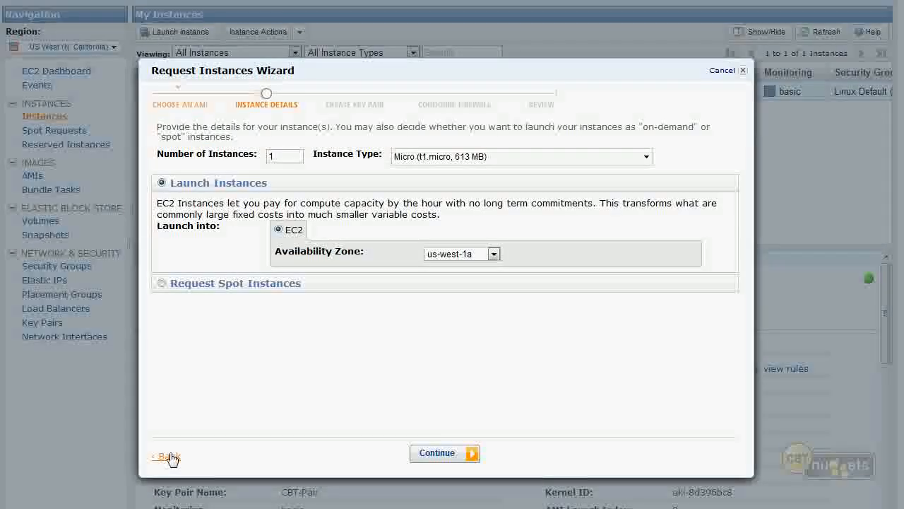
left_click(437, 453)
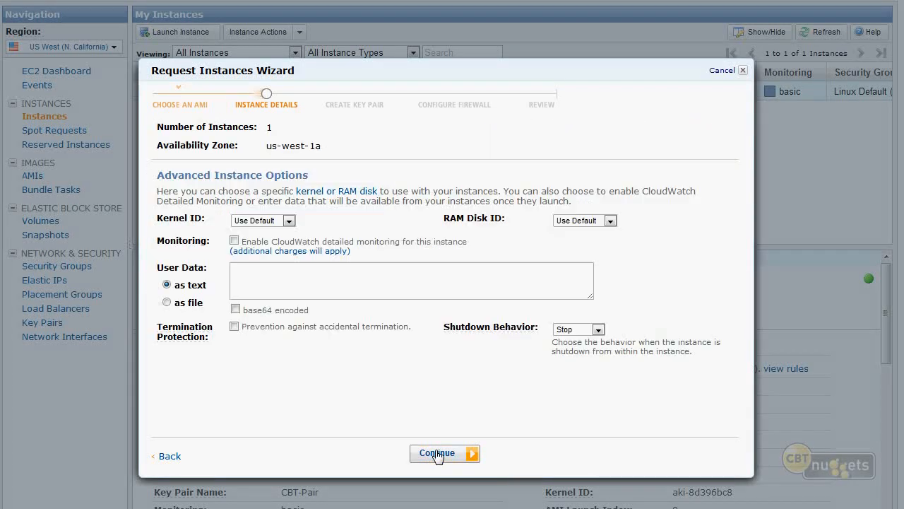
left_click(437, 453)
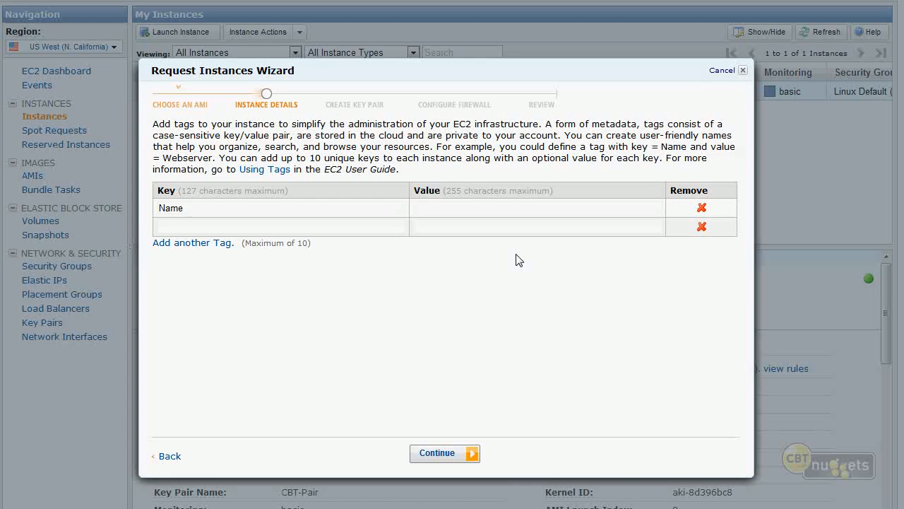
Step: Enter SDCORE-TS01 as the value of the Name tag
left_click(341, 226)
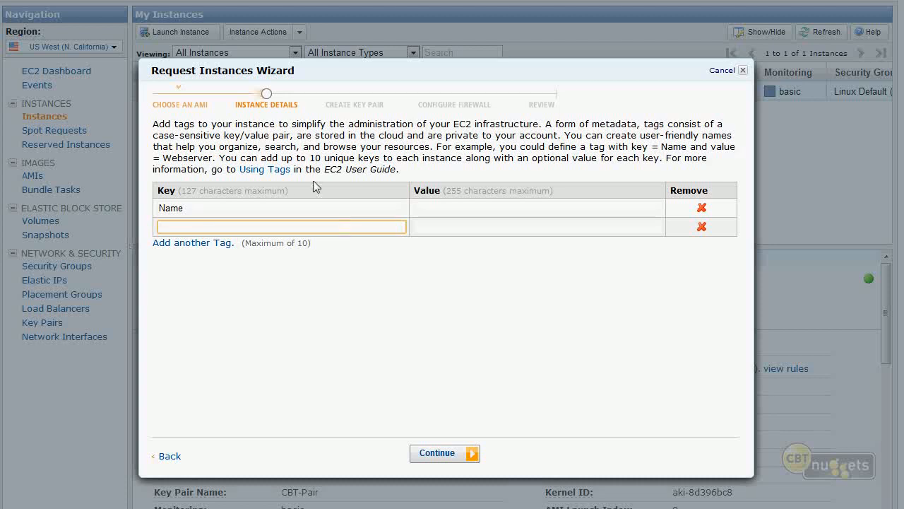
double_click(188, 190)
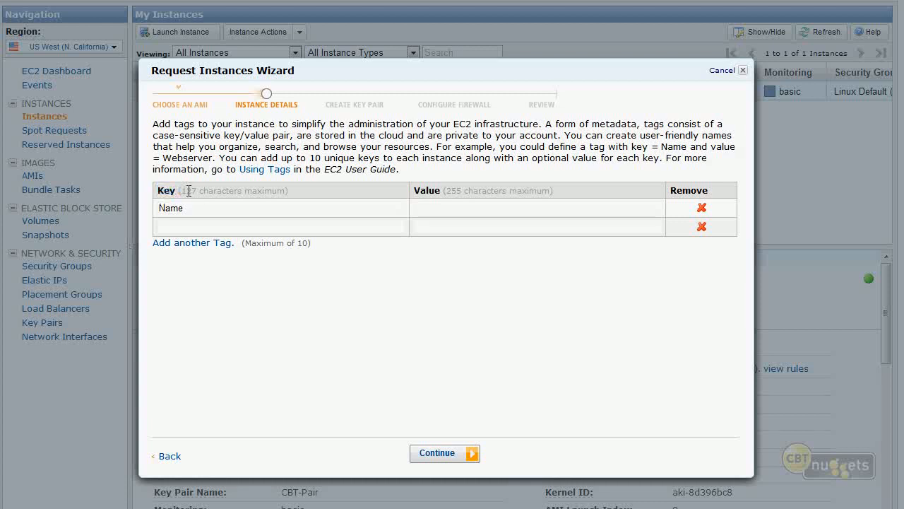
double_click(454, 190)
left_click(335, 206)
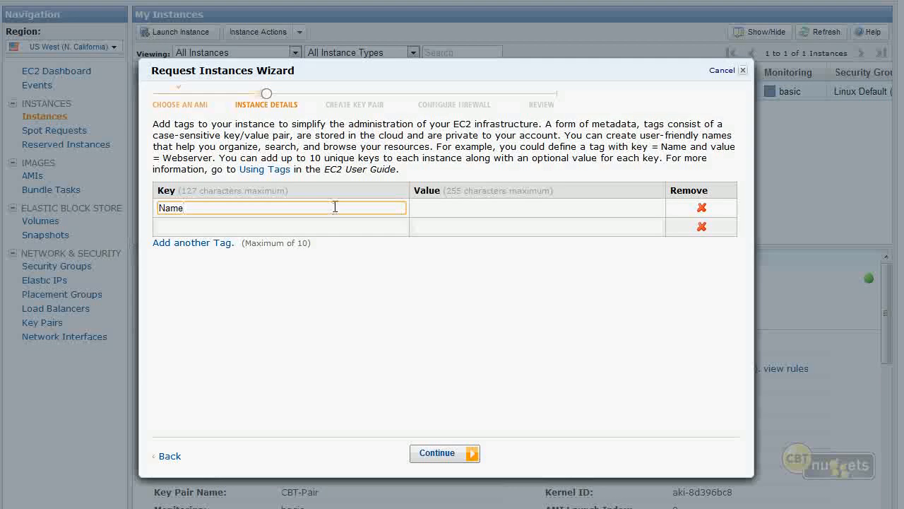
left_click(460, 208)
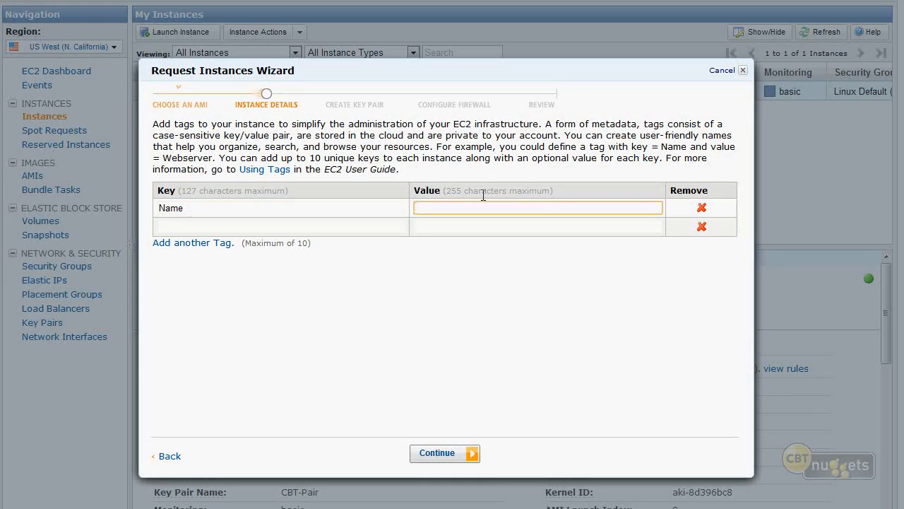
type("SDC")
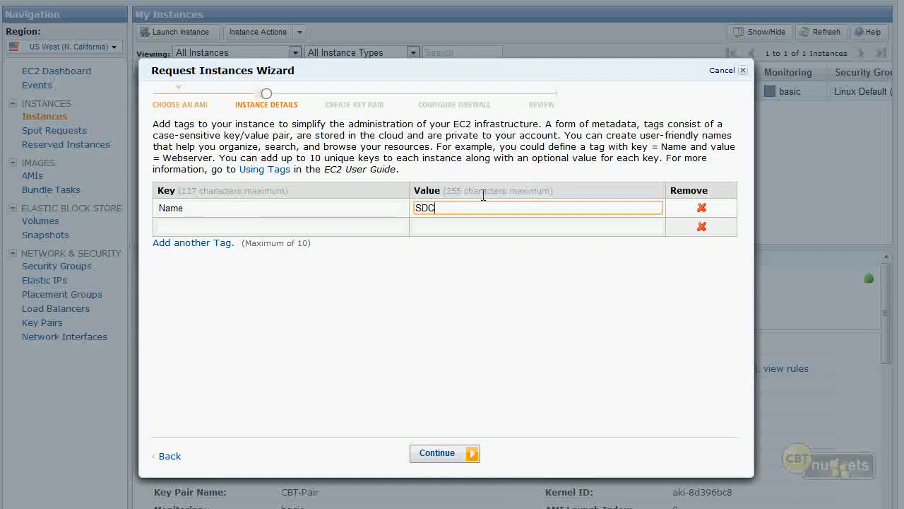
type("ORE-TS01")
left_click_drag(481, 208, 468, 208)
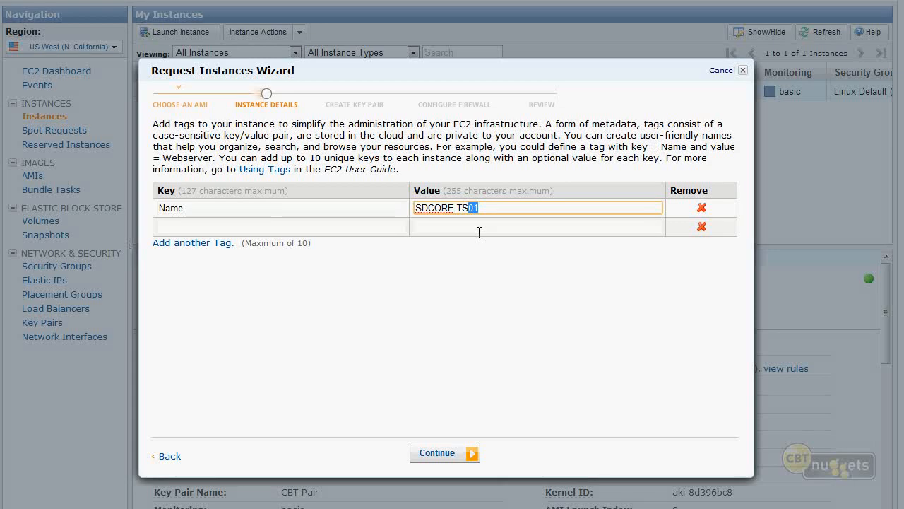
left_click(267, 226)
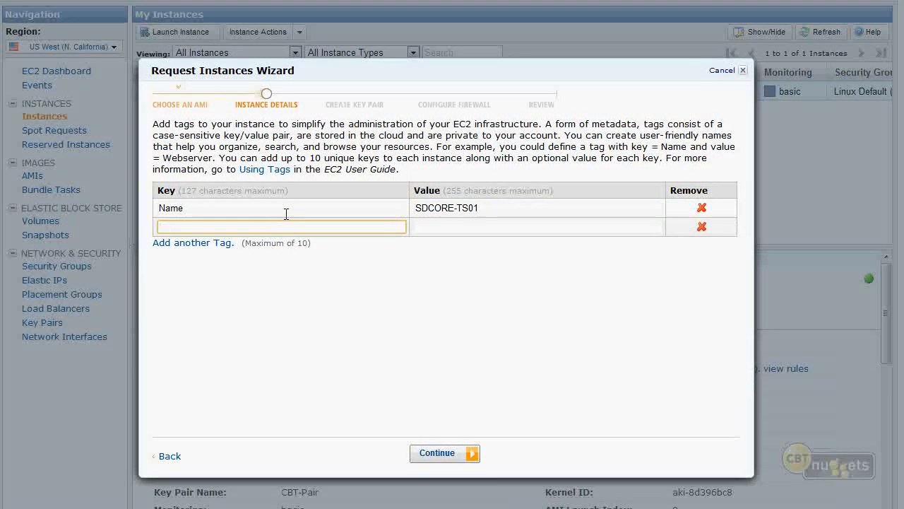
left_click_drag(326, 76, 339, 125)
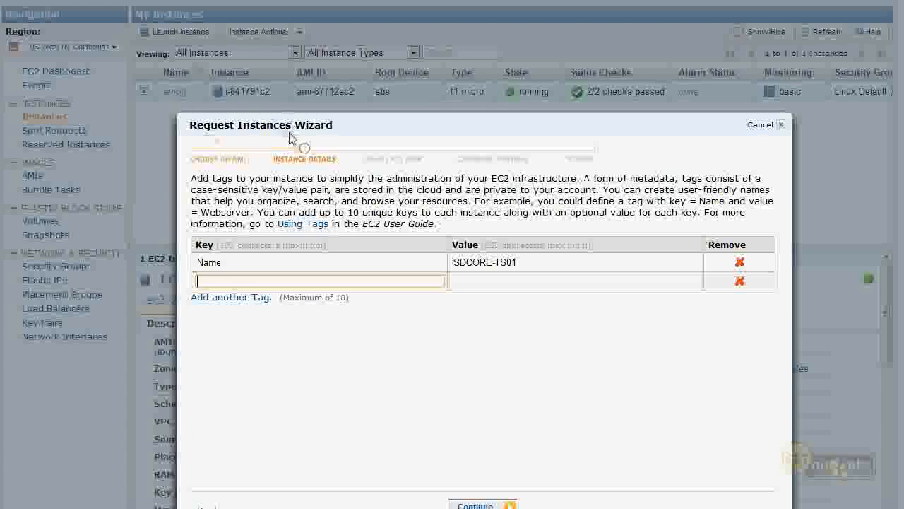
Step: Add a Description tag with value 'RDS Gateway to reach Internal Servers'
left_click_drag(290, 125, 271, 25)
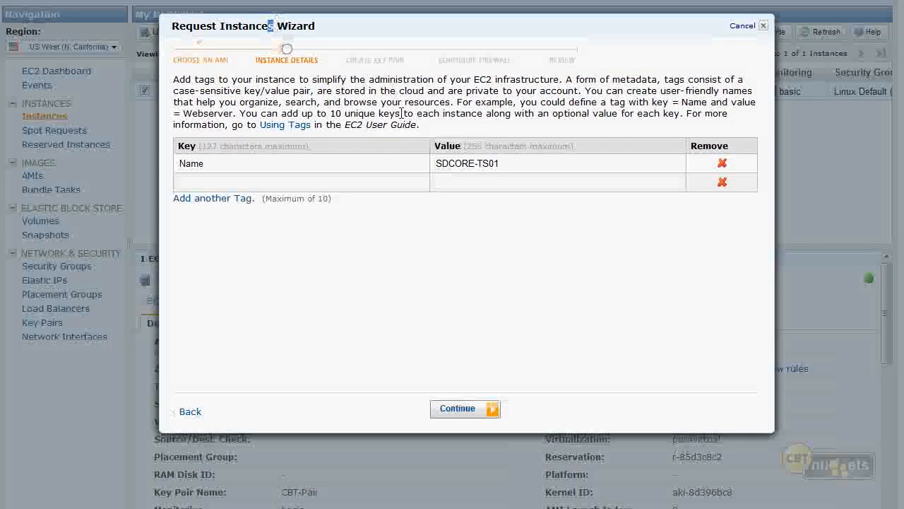
left_click(219, 182)
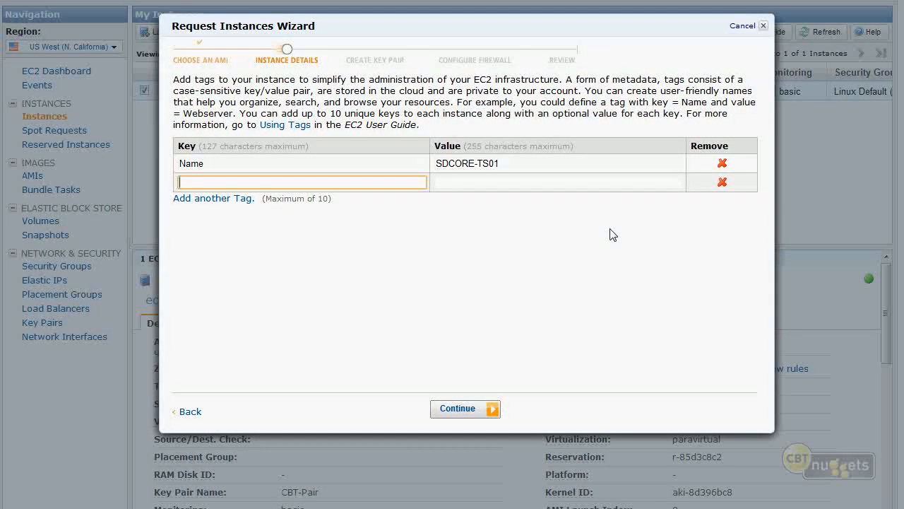
type("Description")
key("Tab")
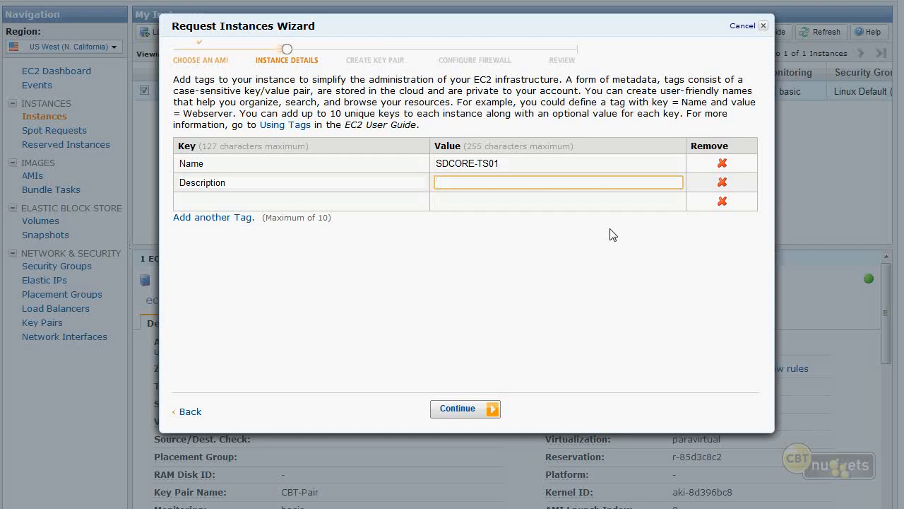
type("T")
key("BackSpace")
type("RDS Gatewaa")
key("BackSpace")
type("y to reach ")
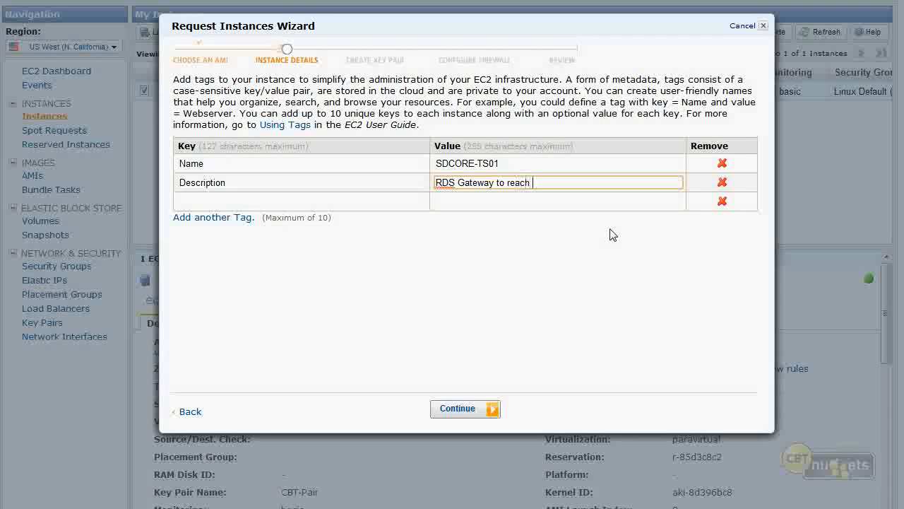
type("Internal Servers")
Step: Add a Creation Date tag of 5/25/12 and continue to the key pair step
left_click(265, 198)
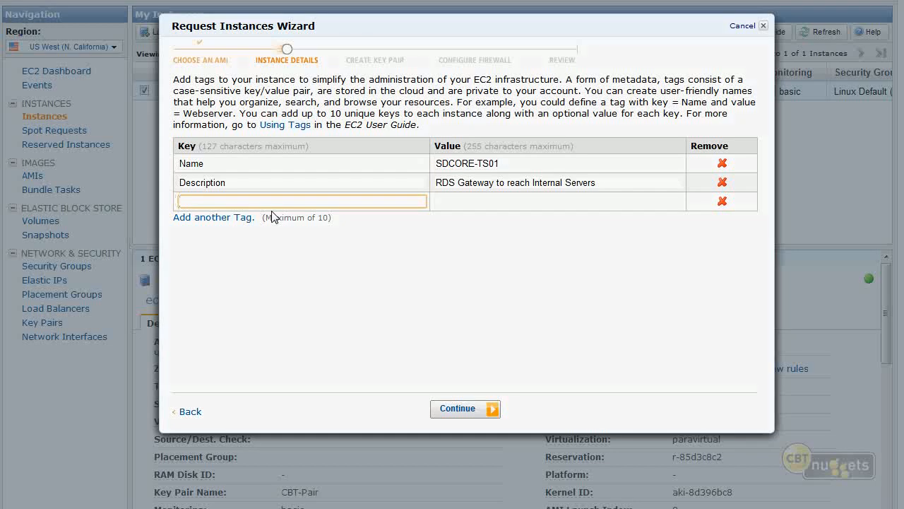
type("Creation Date")
key("Tab")
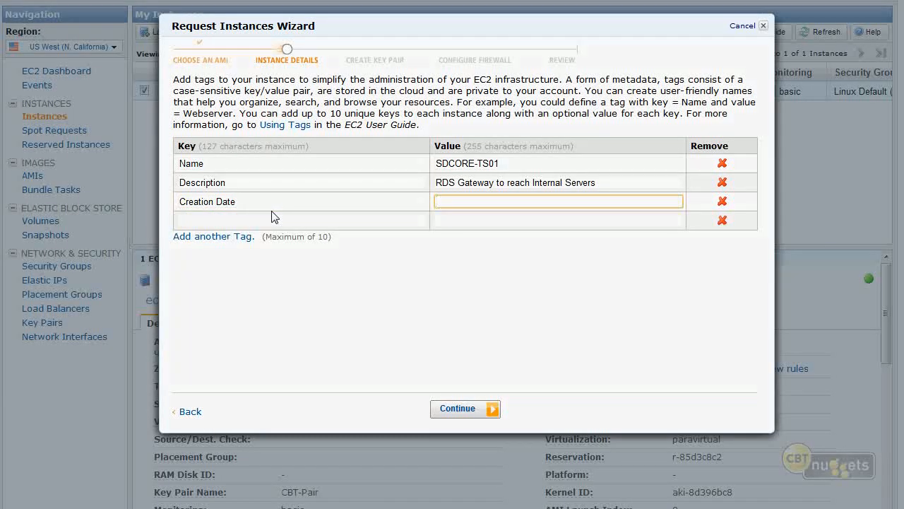
type("5/25/12")
double_click(322, 236)
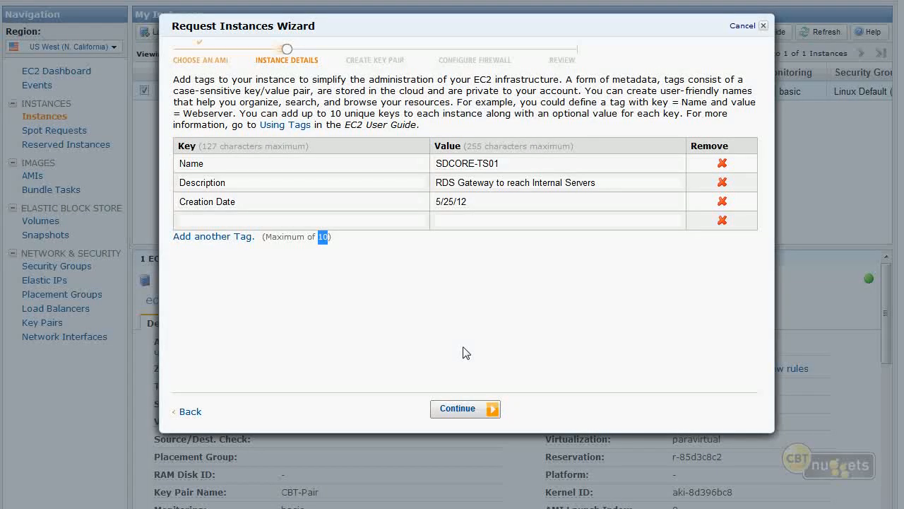
left_click(492, 409)
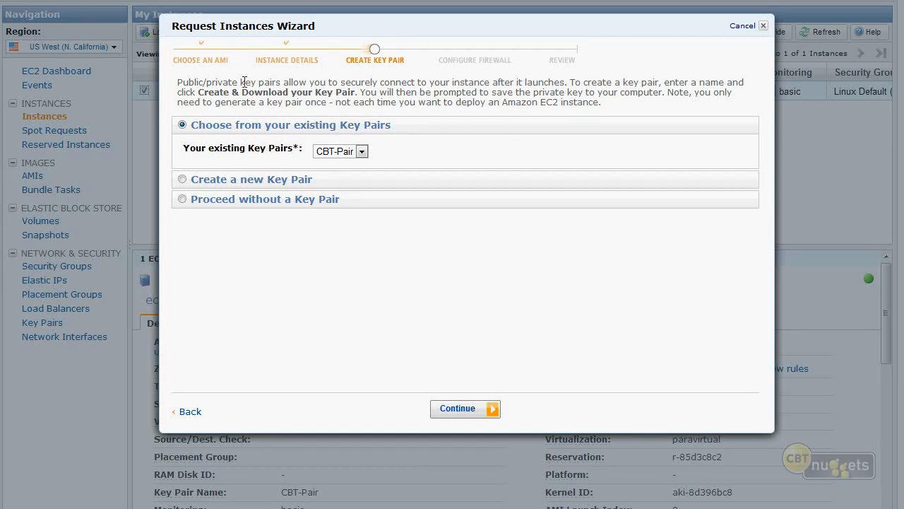
Step: Switch to creating a new key pair named asdf
left_click(357, 152)
left_click(336, 161)
left_click(308, 202)
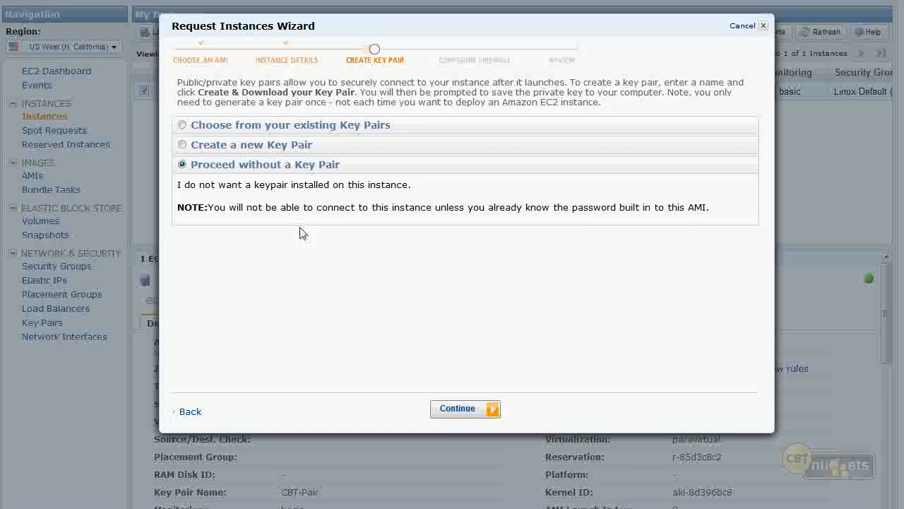
left_click_drag(220, 207, 677, 222)
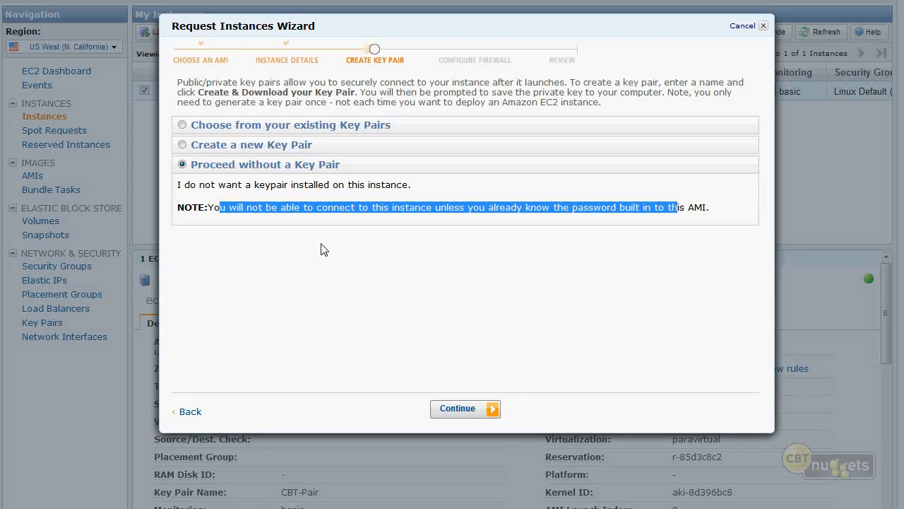
left_click(209, 148)
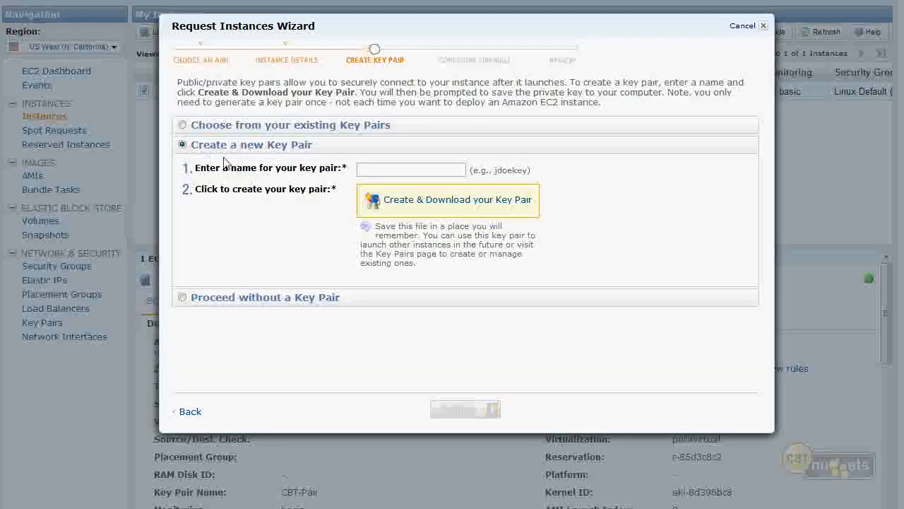
left_click(403, 175)
type("asdf")
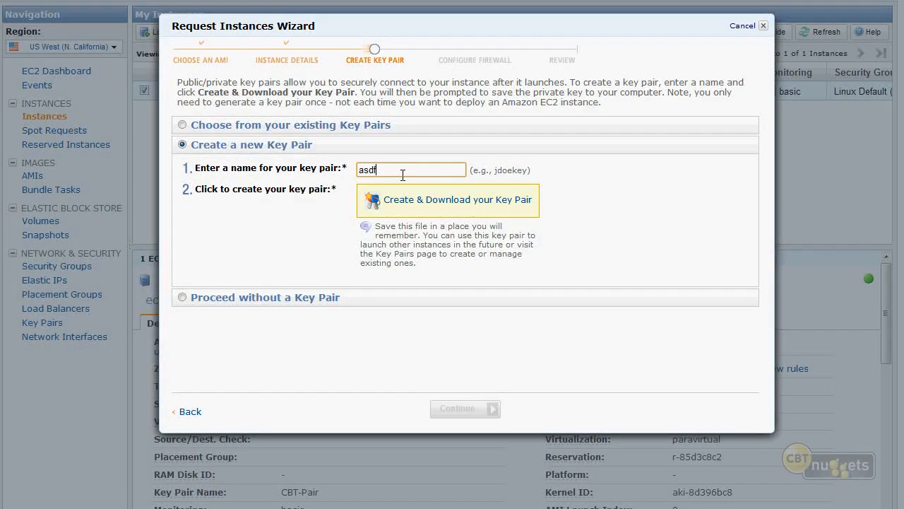
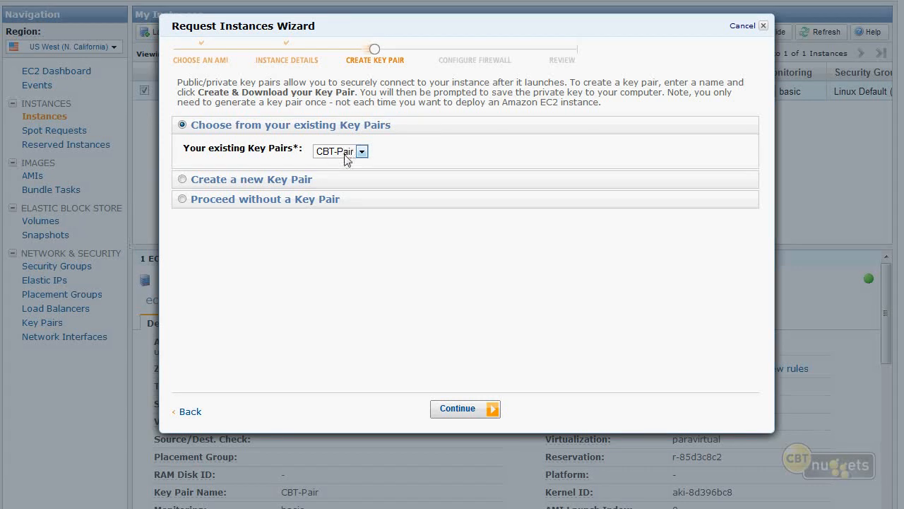
Step: Highlight the existing CBT-Pair key pair choice on the key pair step
triple_click(297, 148)
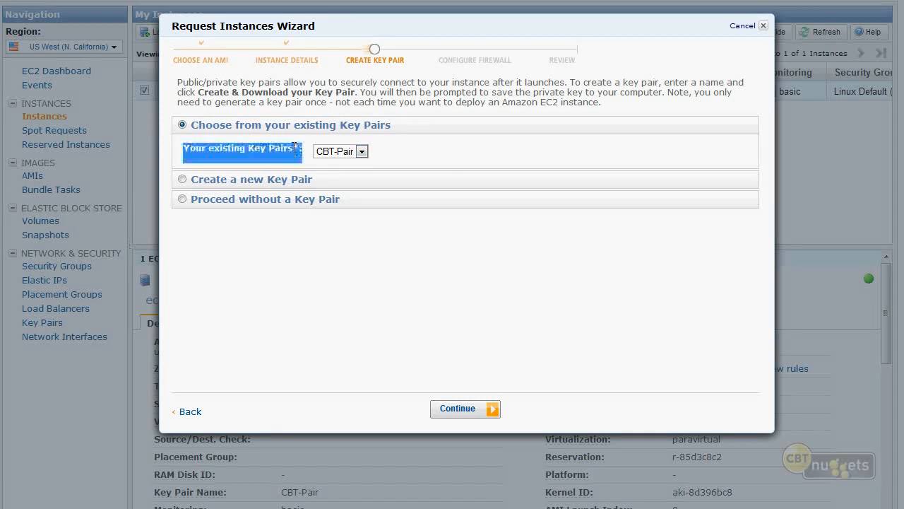
Step: Replace the placeholder name 'asdf' with CBTPair2, then create and download the key pair
left_click(281, 181)
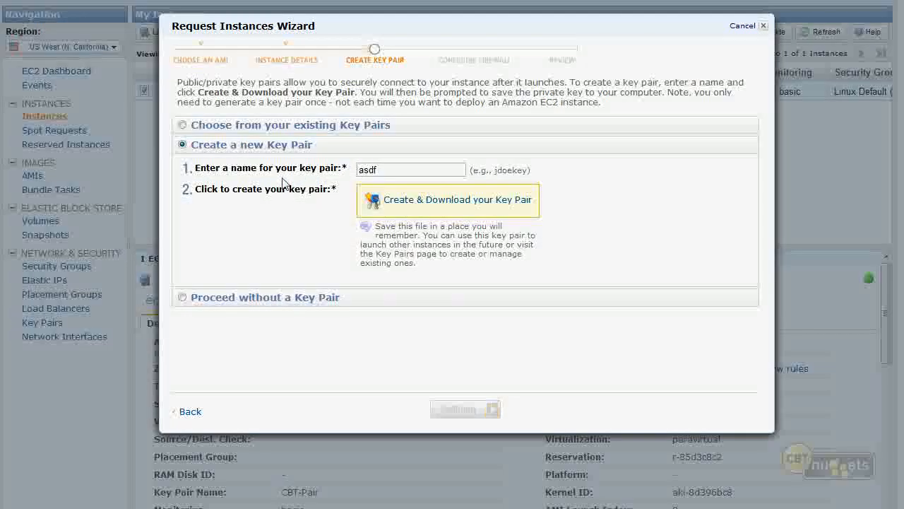
double_click(399, 167)
key("BackSpace")
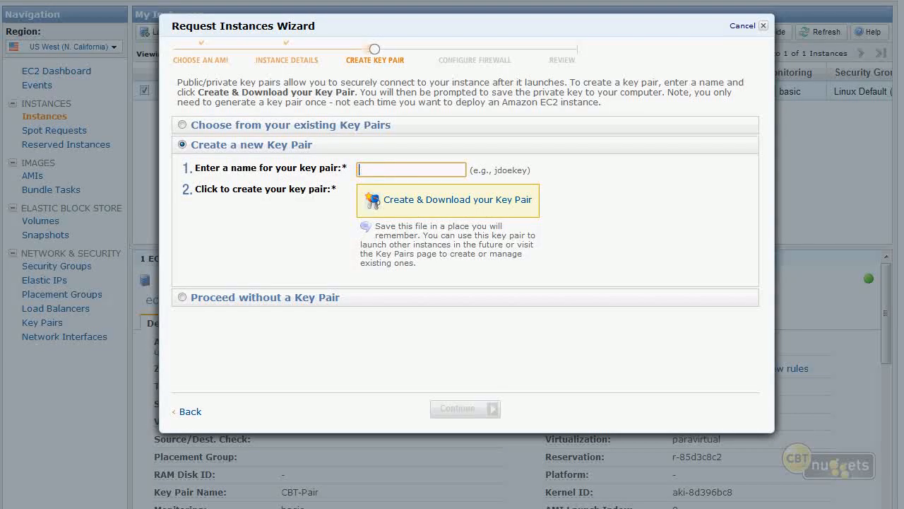
type("CBTPair2")
left_click(442, 204)
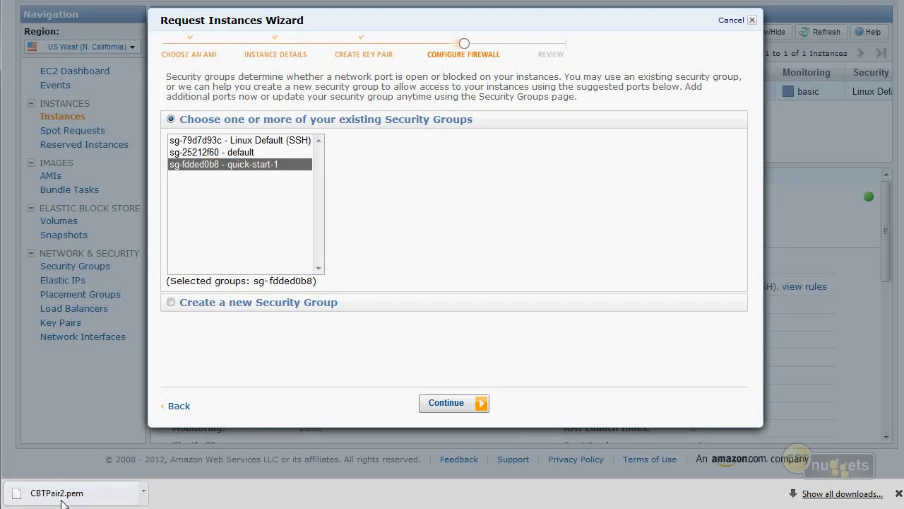
Step: Show the downloaded CBTPair2.pem in its folder from the download bar
left_click(143, 494)
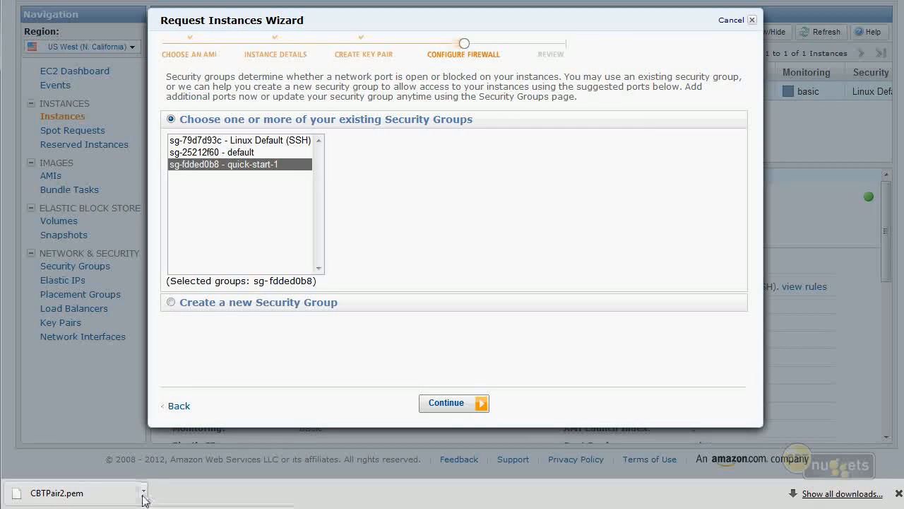
left_click(226, 330)
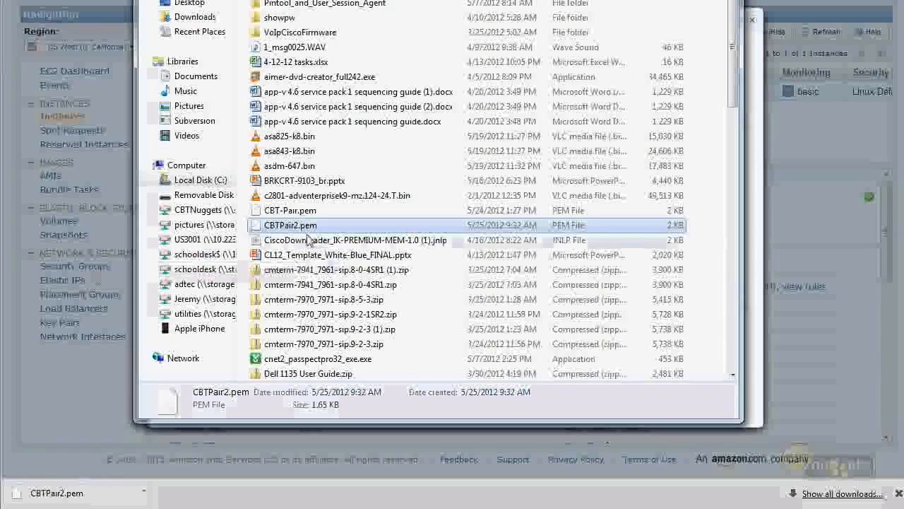
Step: Open CBTPair2.pem with 'Edit with Notepad++', retrying after the first attempt
right_click(304, 230)
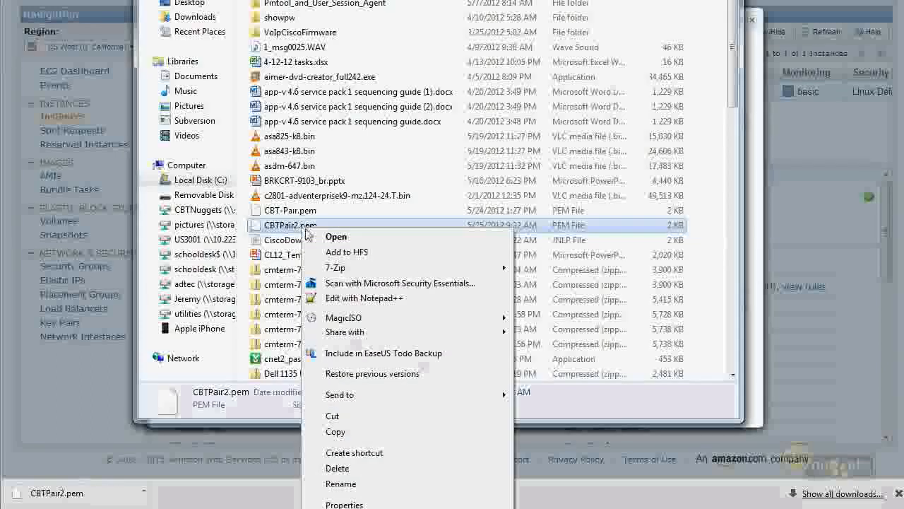
left_click(353, 298)
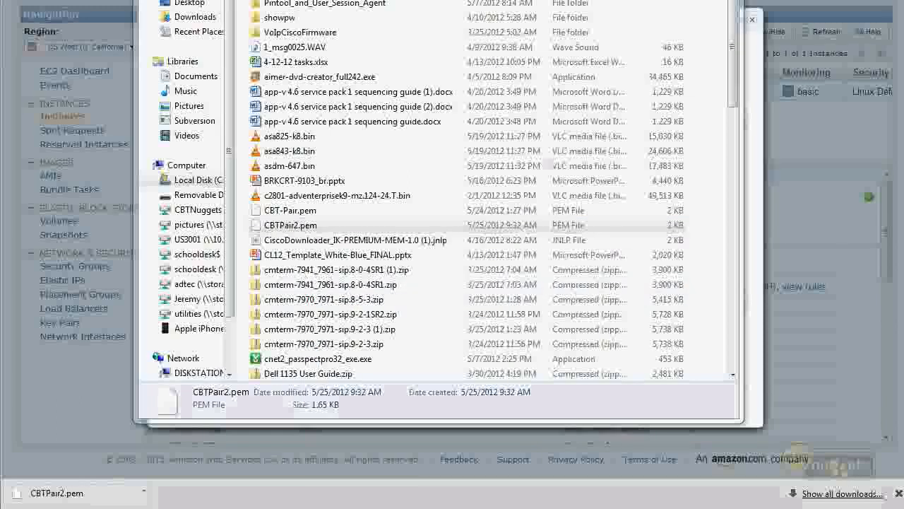
left_click(339, 195)
left_click(346, 240)
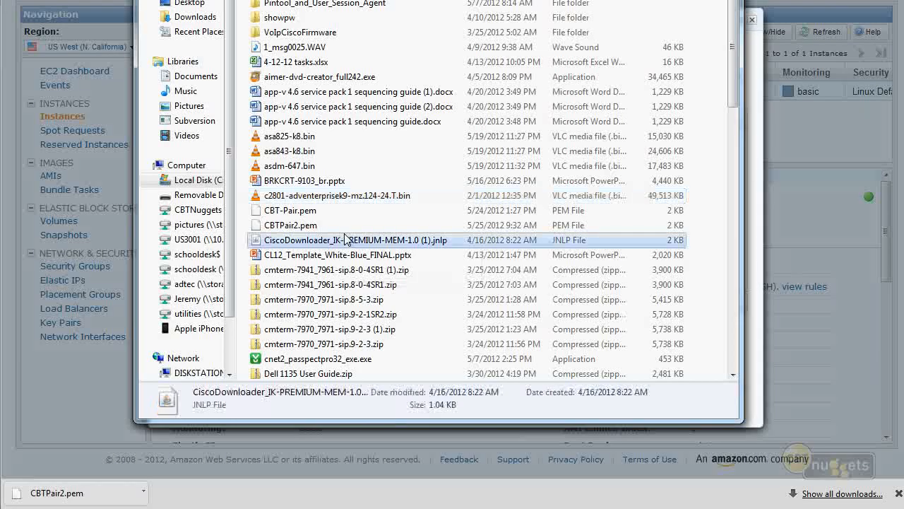
right_click(342, 225)
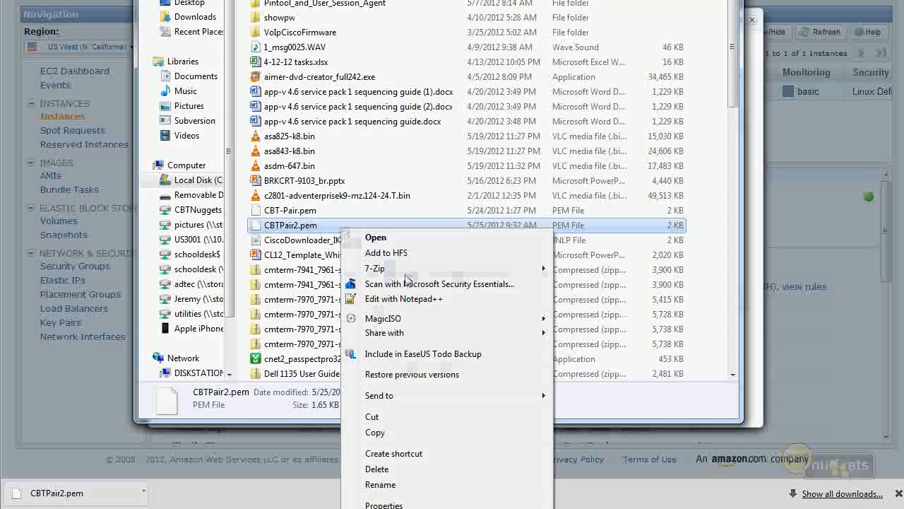
left_click(424, 298)
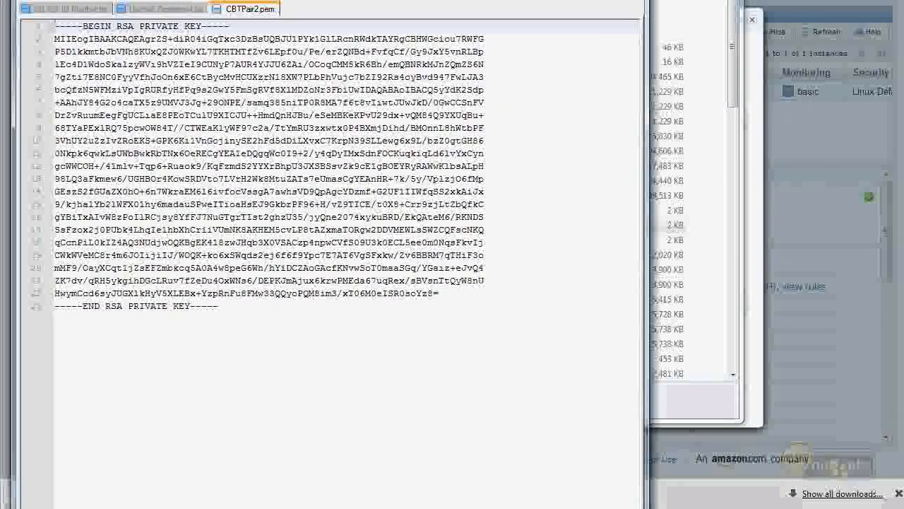
Step: Move the Notepad++ window and highlight the BEGIN RSA PRIVATE KEY line and the key body
left_click_drag(216, 0, 207, 0)
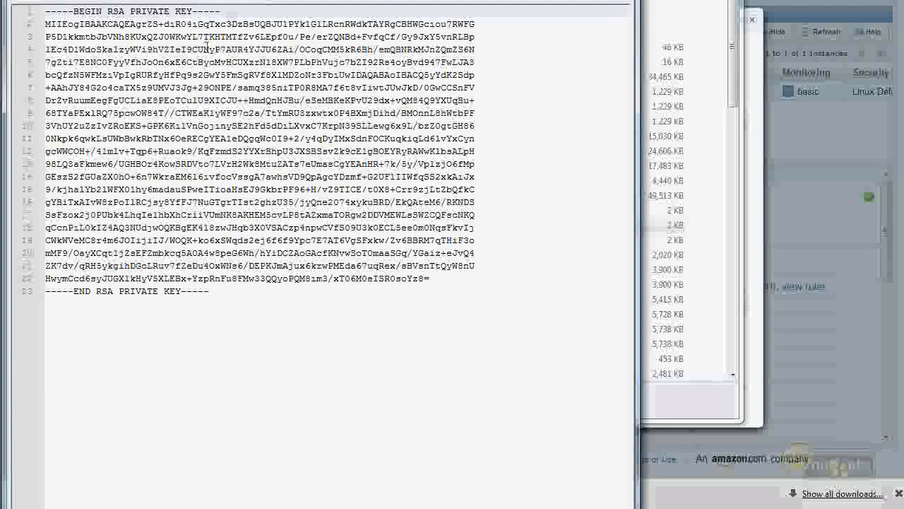
triple_click(162, 12)
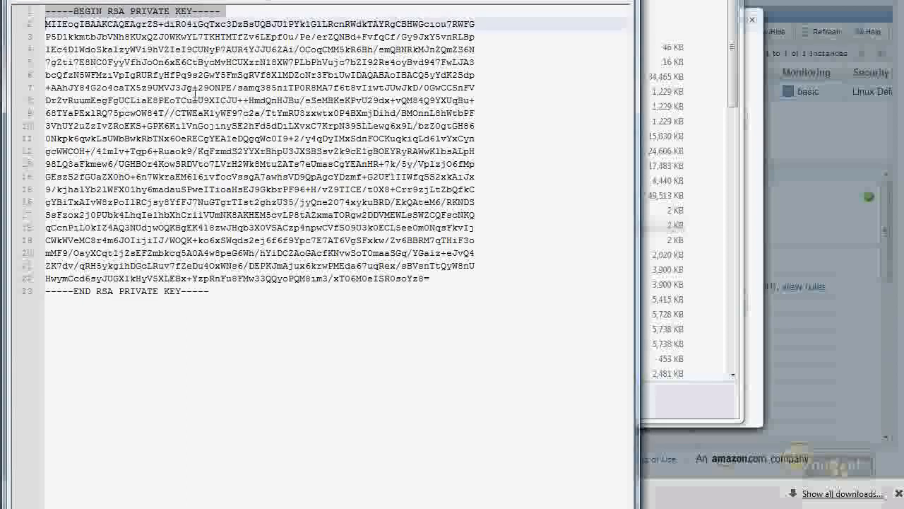
left_click_drag(452, 280, 43, 24)
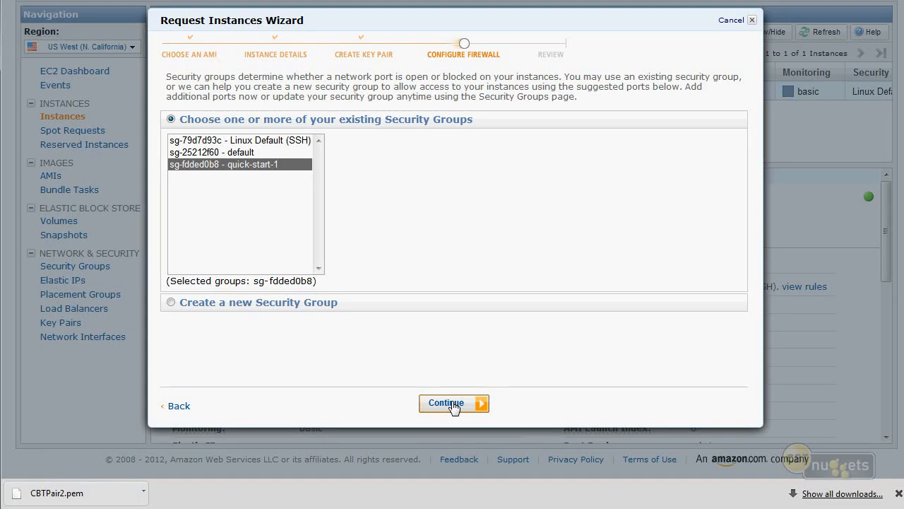
Step: Continue to Review, launch the SDCORE-TS01 instance, and close the launch confirmation
left_click(453, 406)
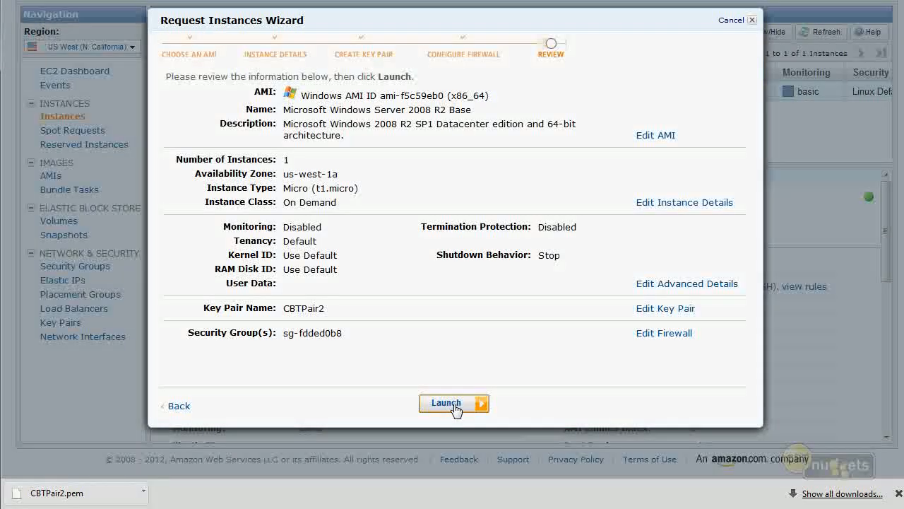
left_click(455, 404)
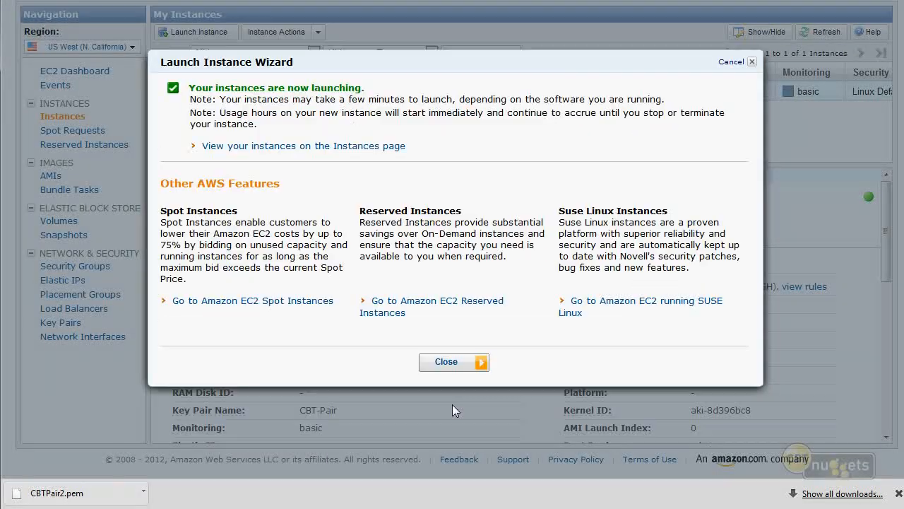
left_click(445, 362)
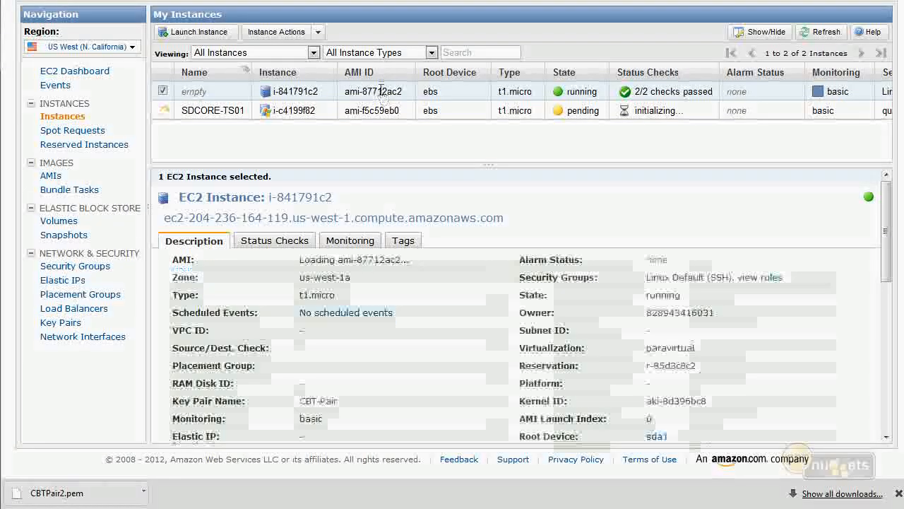
Step: Deselect the i-841791c2 instance and select SDCORE-TS01 instead
right_click(332, 91)
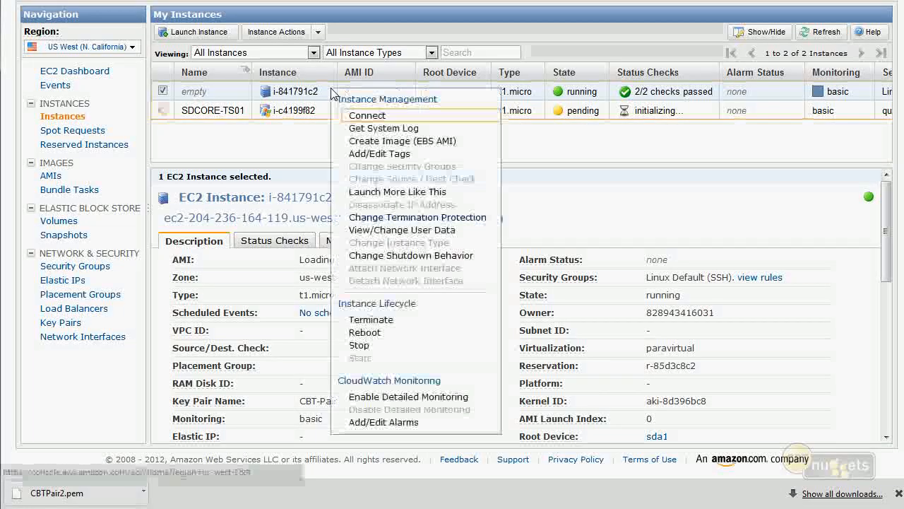
left_click(312, 93)
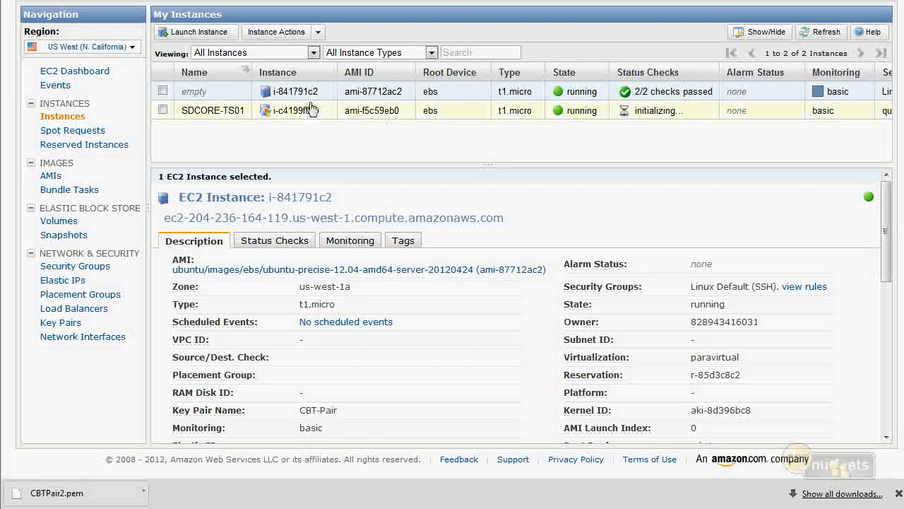
left_click(313, 99)
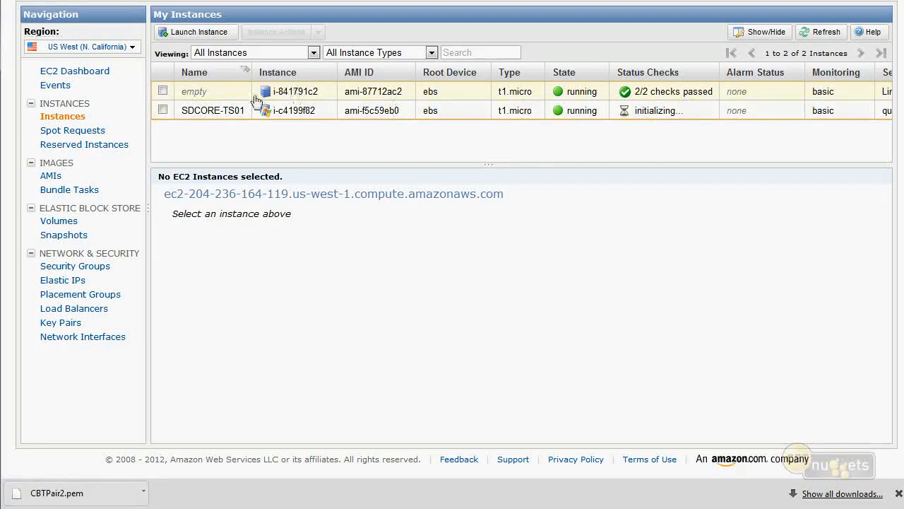
left_click(309, 112)
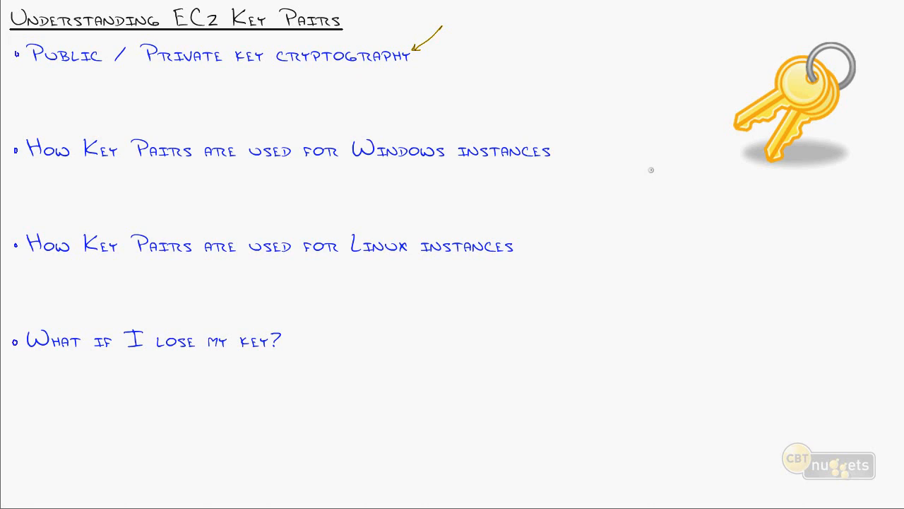
Step: Draw a curve from the Windows bullet to a 'Private' note and an arrow down to 'Def Admin'
mouse_move(555, 143)
left_mouse_down()
mouse_move(625, 155)
mouse_move(683, 255)
mouse_move(671, 278)
mouse_move(732, 261)
left_mouse_up()
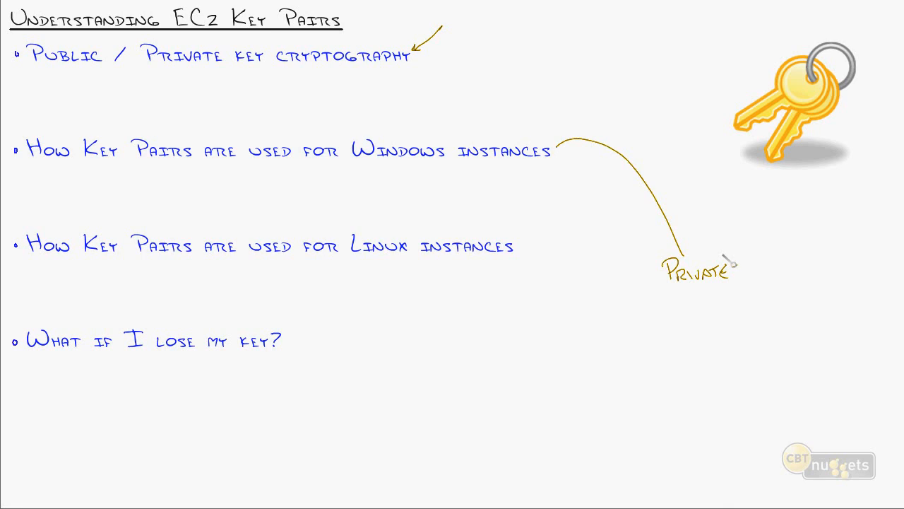
mouse_move(699, 289)
left_mouse_down()
mouse_move(729, 344)
mouse_move(728, 363)
mouse_move(824, 346)
mouse_move(832, 335)
left_mouse_up()
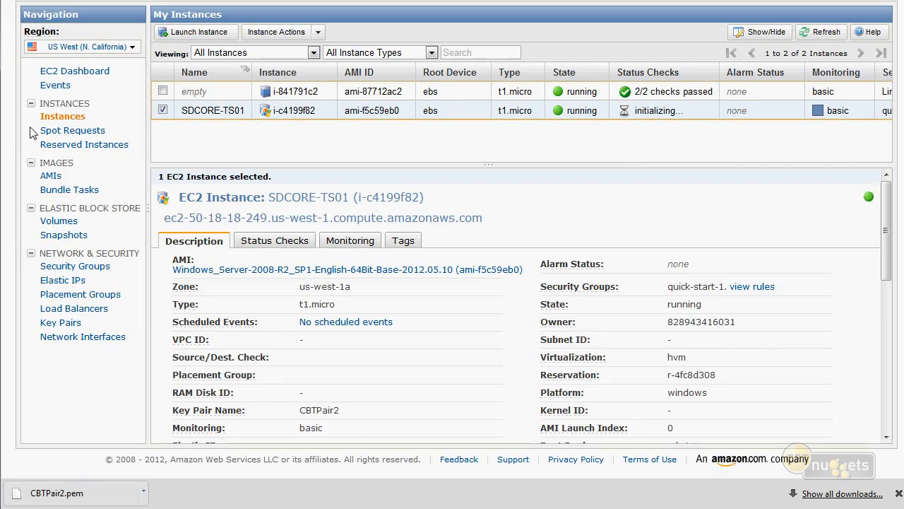
Step: Request SDCORE-TS01's Windows password, close the 15-minute not-ready notice, then request it again
right_click(359, 115)
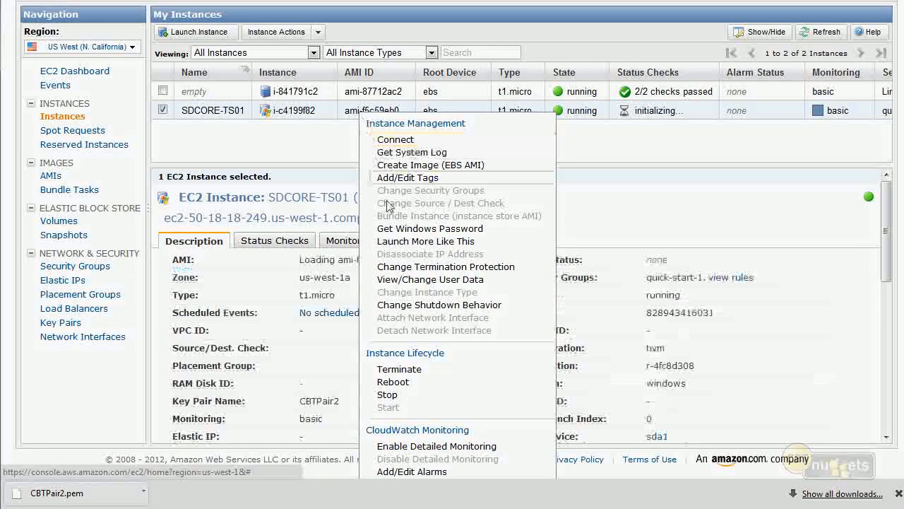
left_click(408, 232)
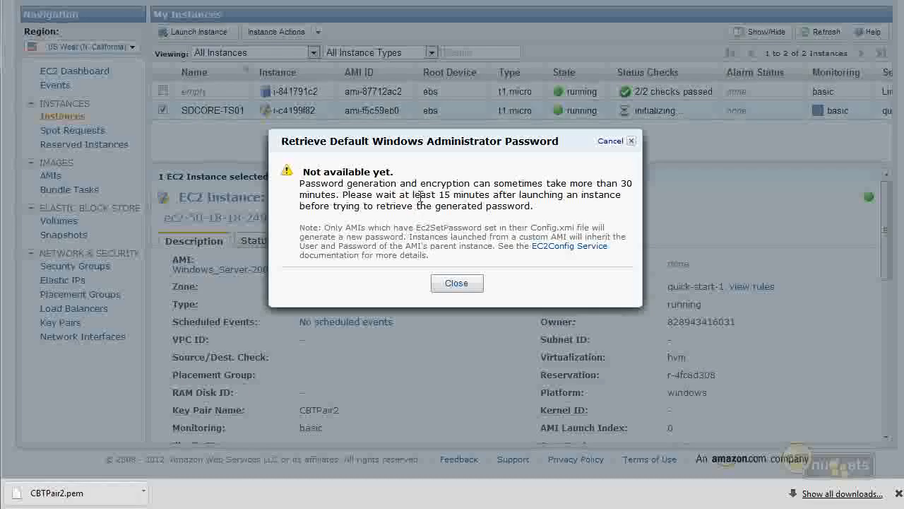
double_click(444, 195)
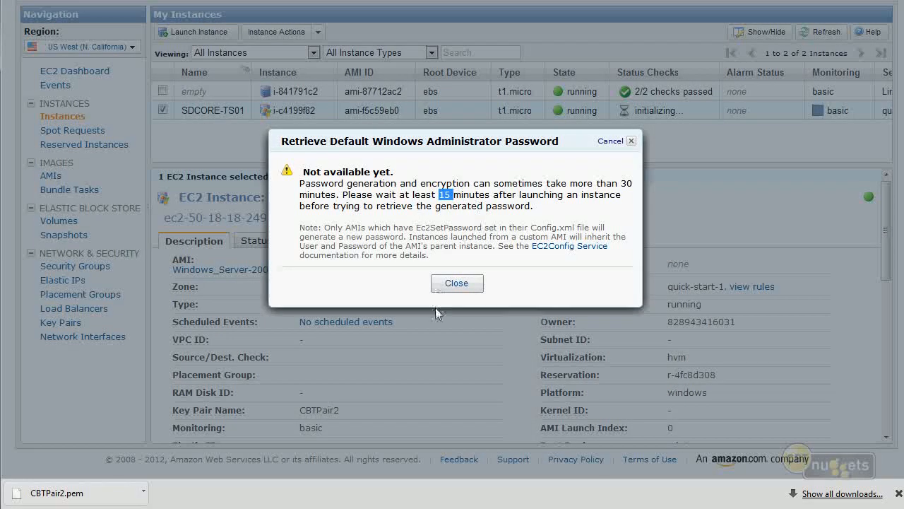
left_click(455, 283)
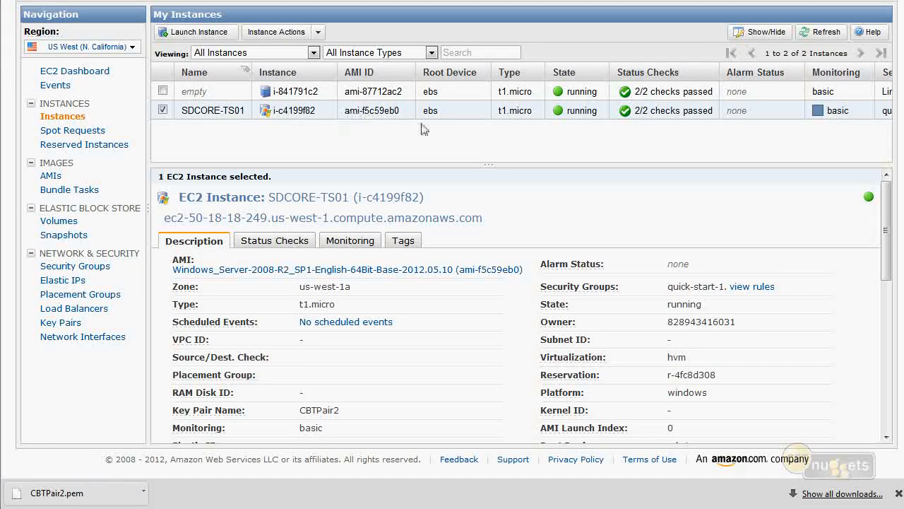
right_click(402, 114)
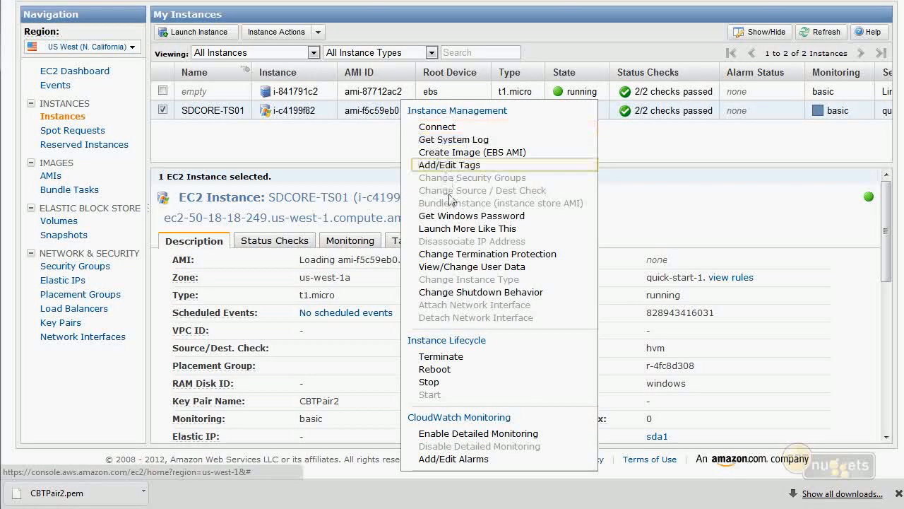
left_click(452, 215)
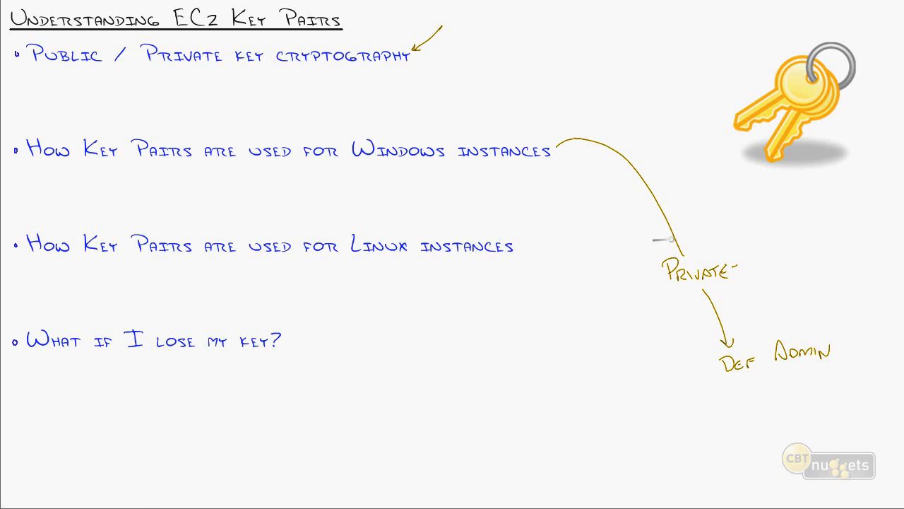
Step: Draw an arc over 'Private', double-underline 'Def Admin', and sketch a curve under Linux instances
mouse_move(662, 242)
left_mouse_down()
mouse_move(777, 270)
mouse_move(655, 248)
left_mouse_up()
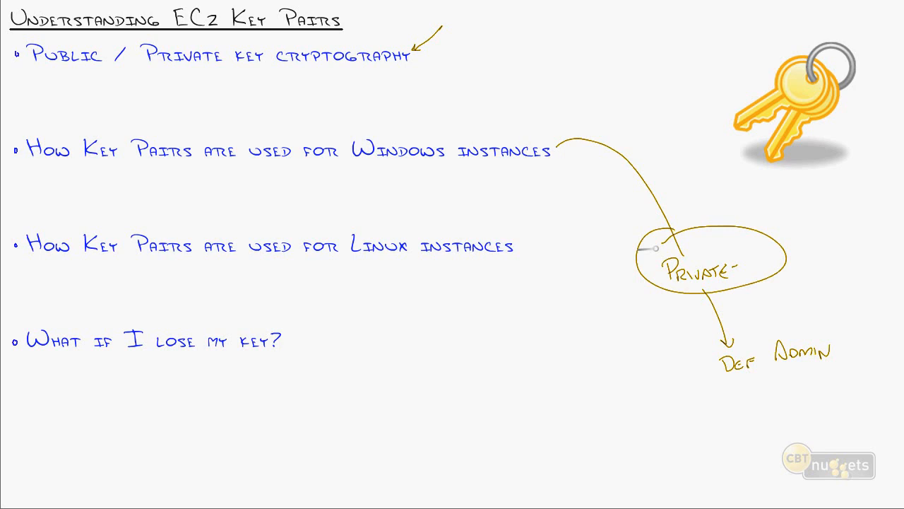
left_click_drag(759, 393, 838, 361)
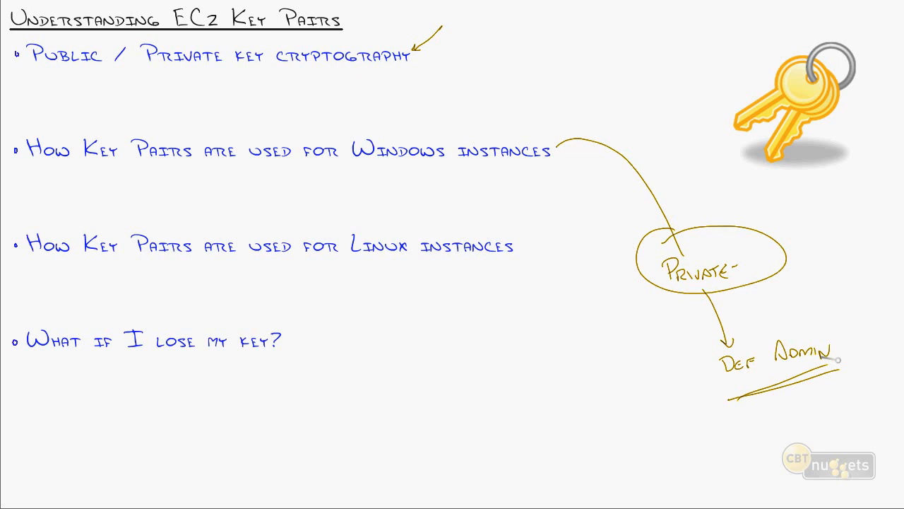
mouse_move(354, 265)
left_mouse_down()
mouse_move(486, 280)
mouse_move(541, 378)
left_mouse_up()
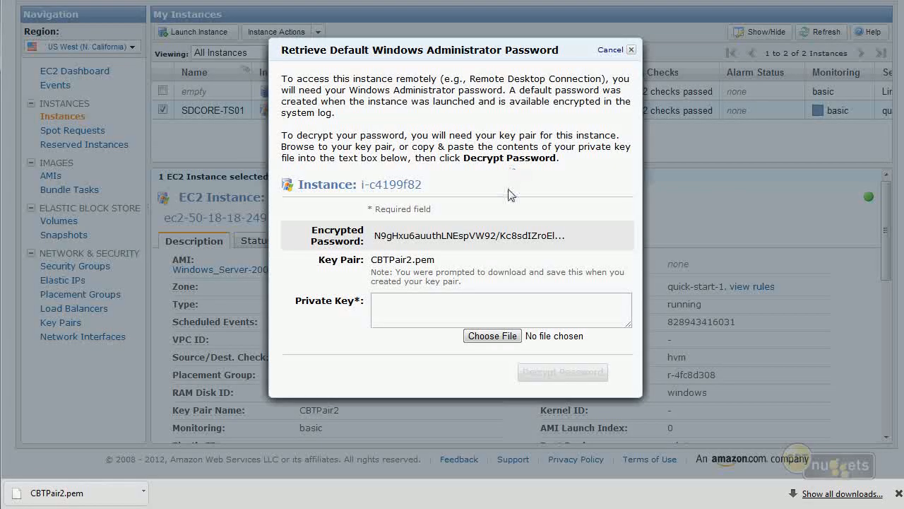
double_click(403, 236)
left_click_drag(583, 249, 381, 236)
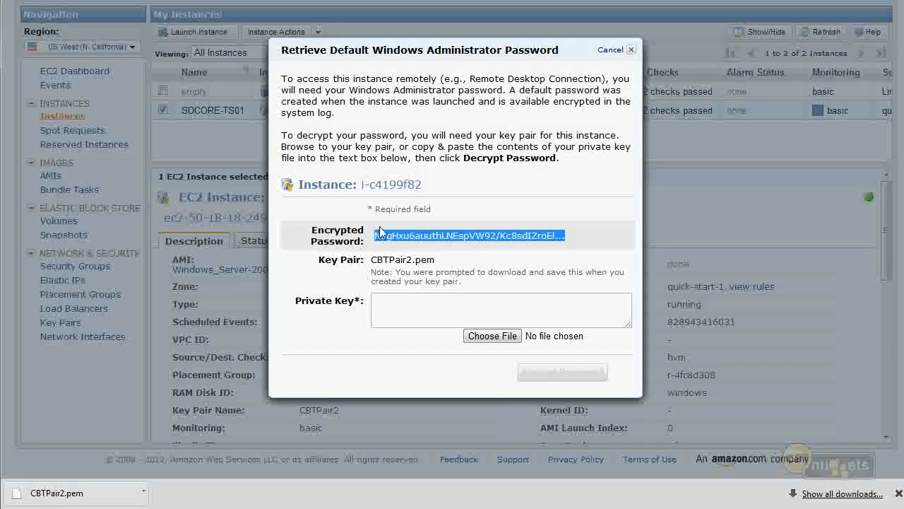
left_click_drag(443, 262, 369, 261)
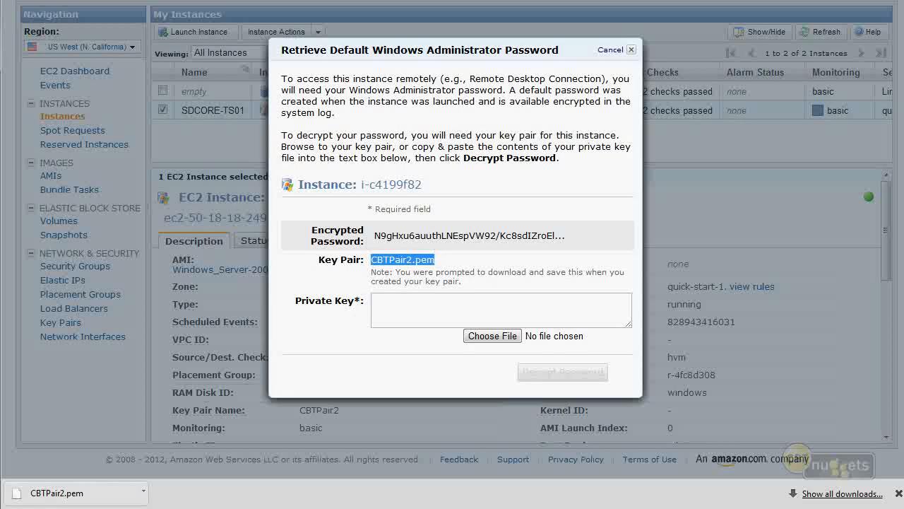
left_click_drag(593, 0, 694, 51)
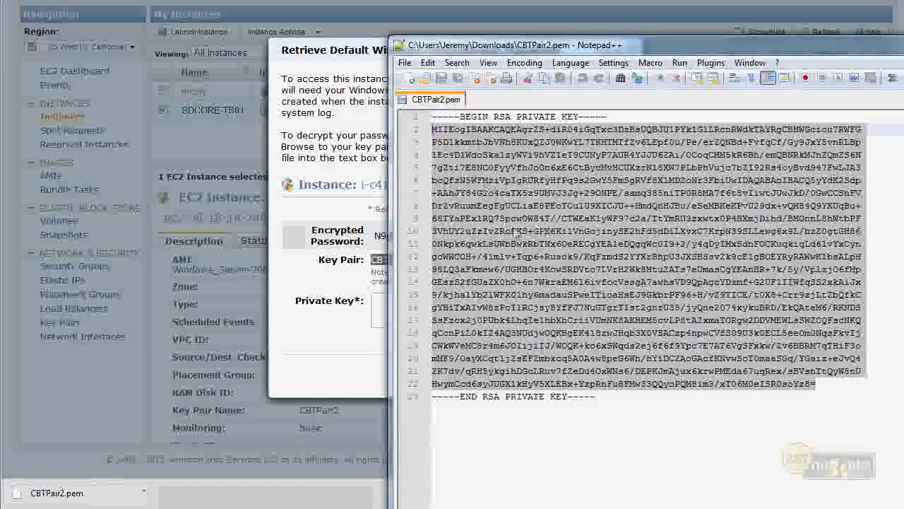
left_click_drag(463, 46, 537, 0)
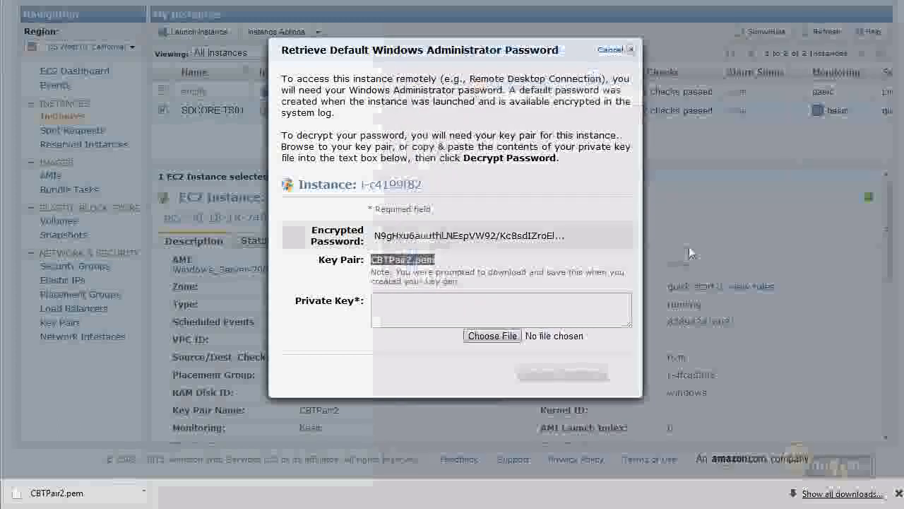
left_click(421, 310)
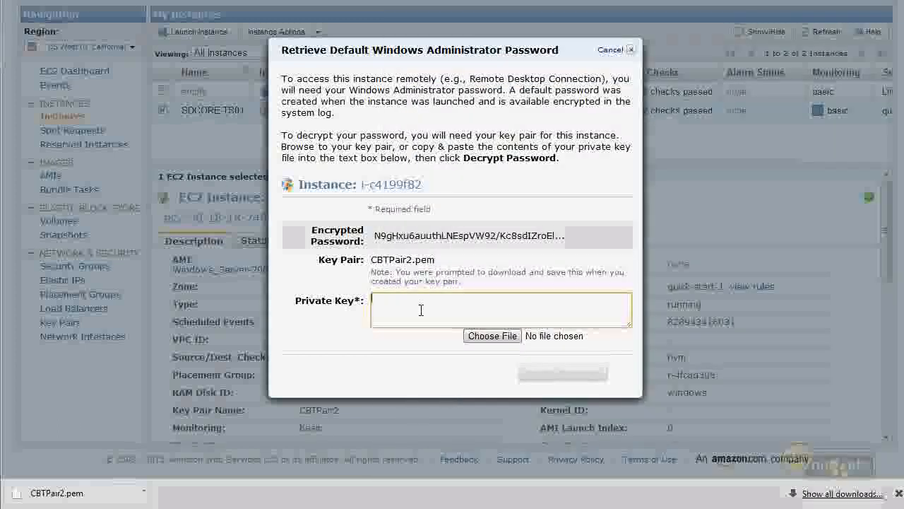
Step: Load the CBTPair2.pem private key and decrypt the instance's administrator password
left_click(493, 335)
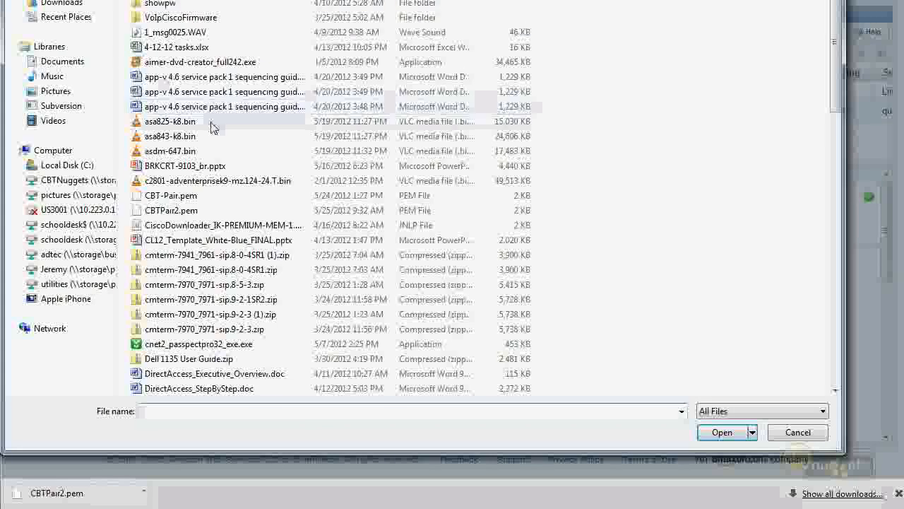
left_click(187, 210)
key("Return")
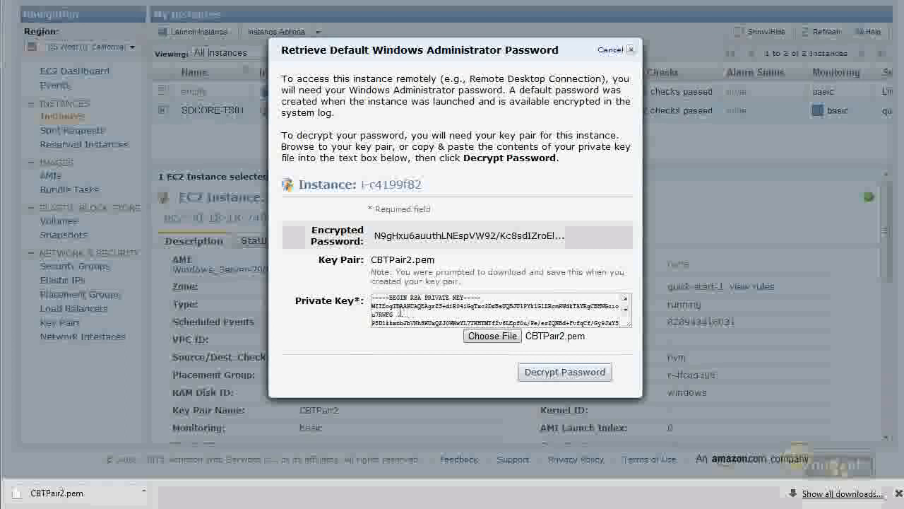
left_click_drag(373, 296, 473, 339)
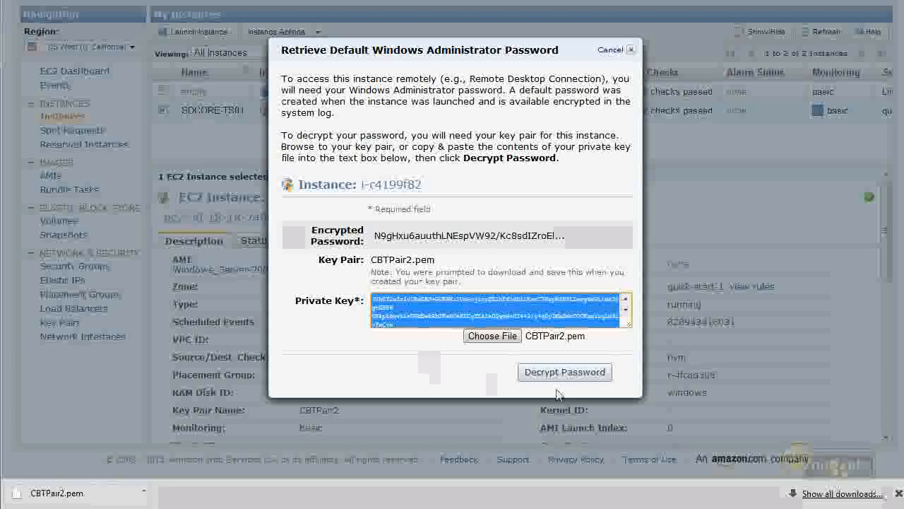
left_click(578, 374)
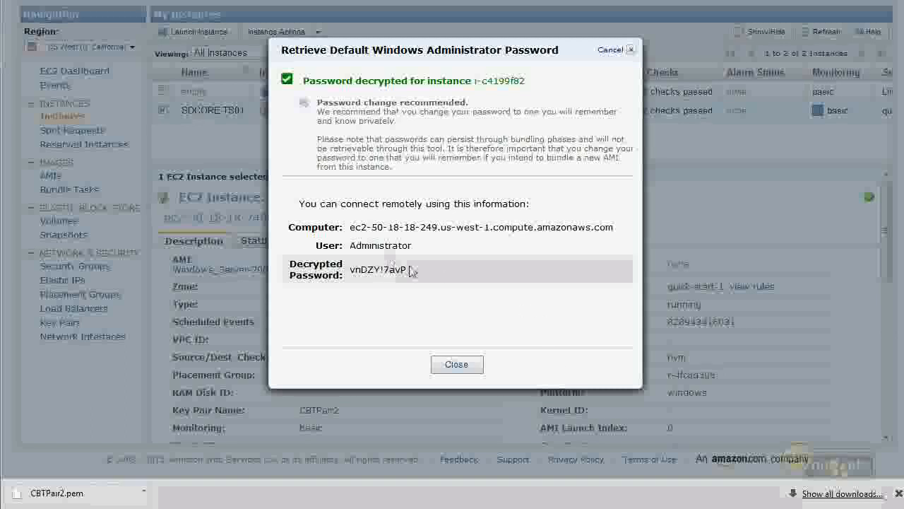
Step: Copy the instance's Computer hostname into a new Remote Desktop Connection window
left_click_drag(407, 270, 350, 269)
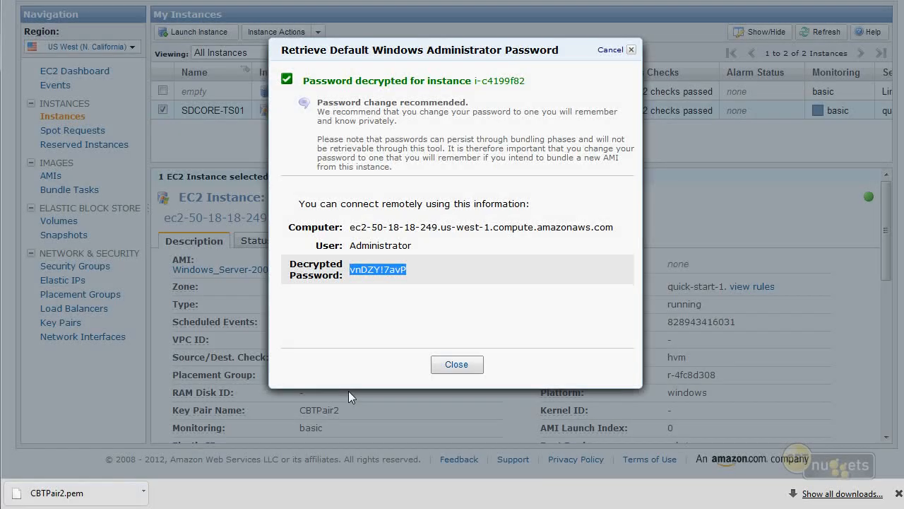
key("super")
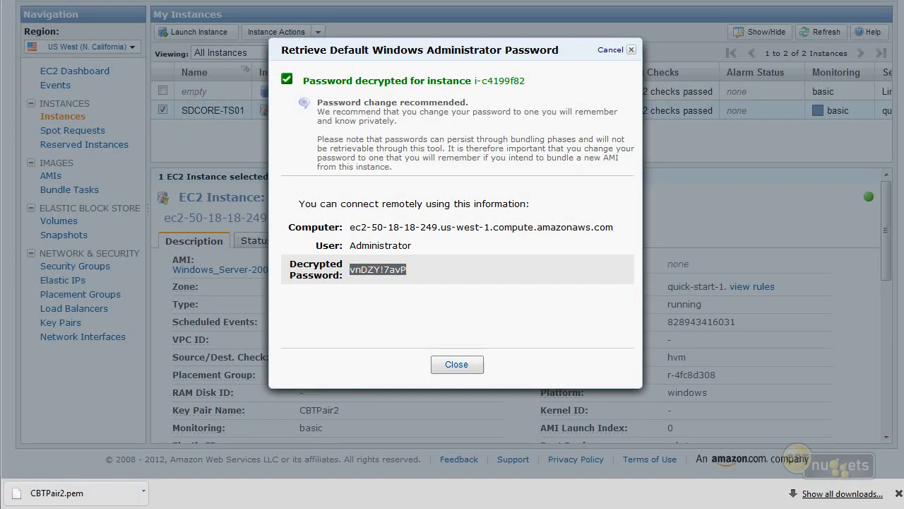
left_click_drag(393, 288, 279, 290)
left_click(534, 227)
left_click_drag(617, 227, 342, 226)
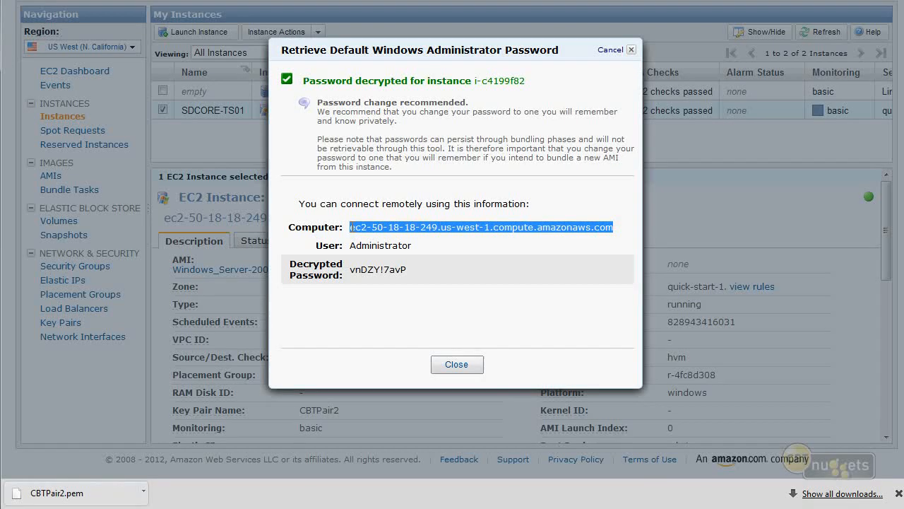
key("ctrl+c")
key("alt+Tab")
key("ctrl+v")
Step: Connect to the EC2 server as administrator with the decrypted password, accepting the unverified certificate
left_click_drag(329, 295, 597, 157)
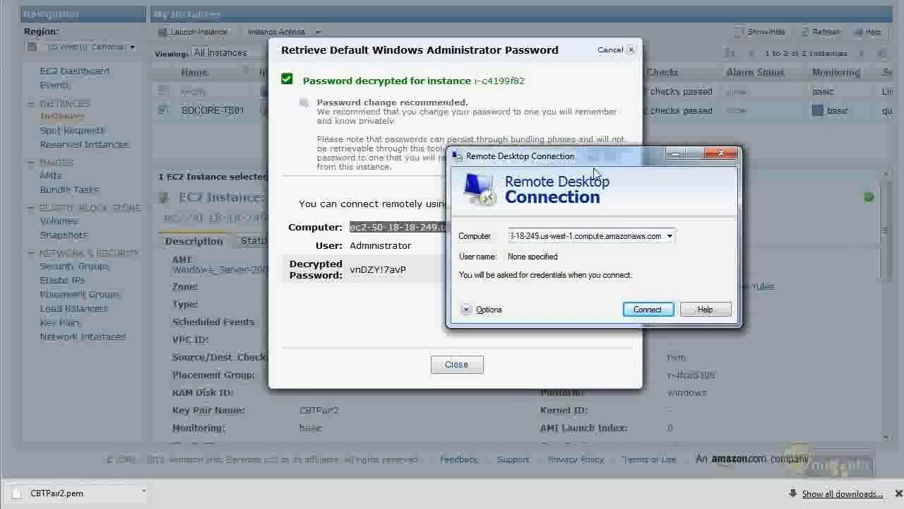
left_click(647, 303)
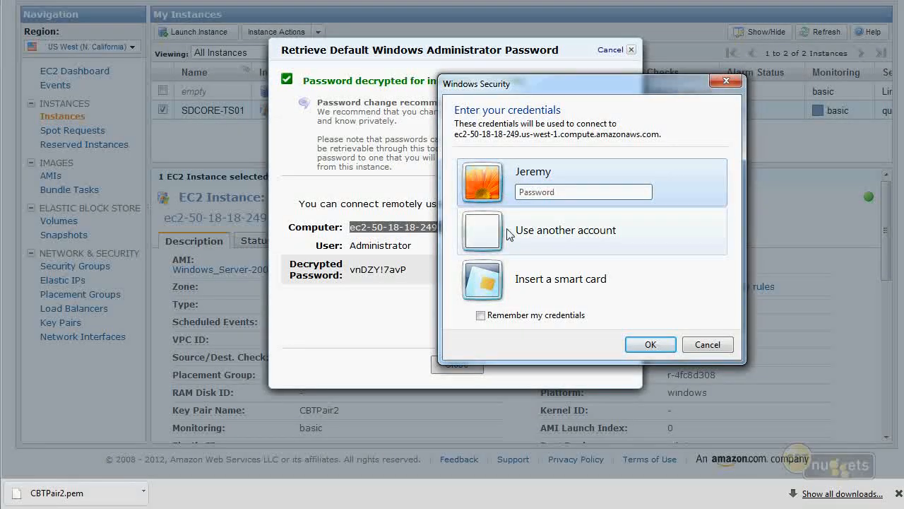
left_click(537, 233)
left_click(538, 225)
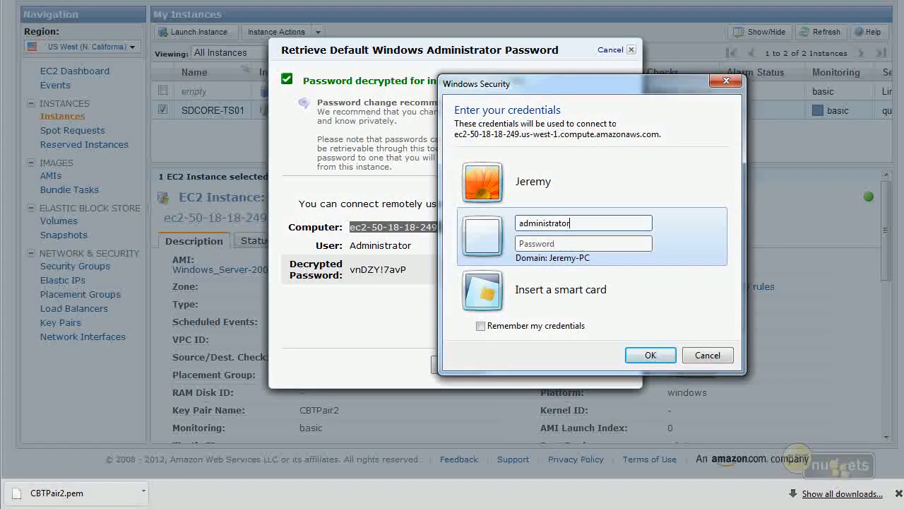
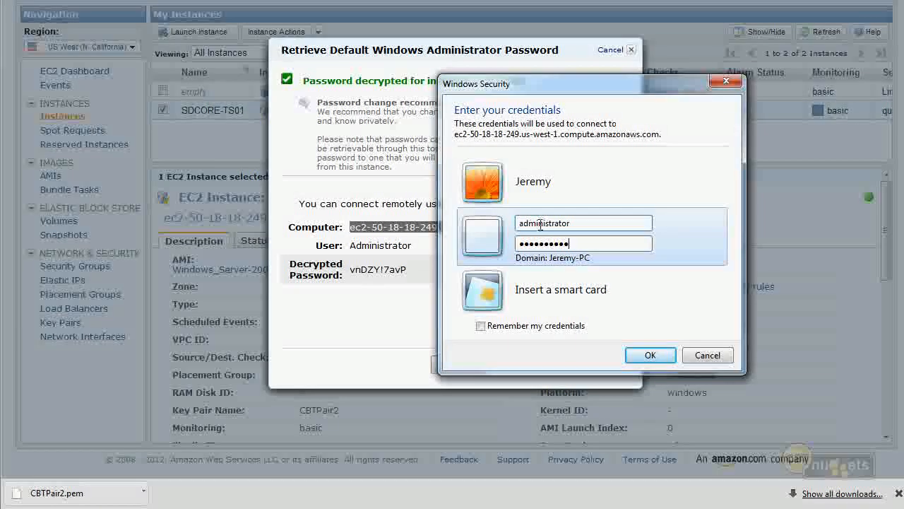
key("Return")
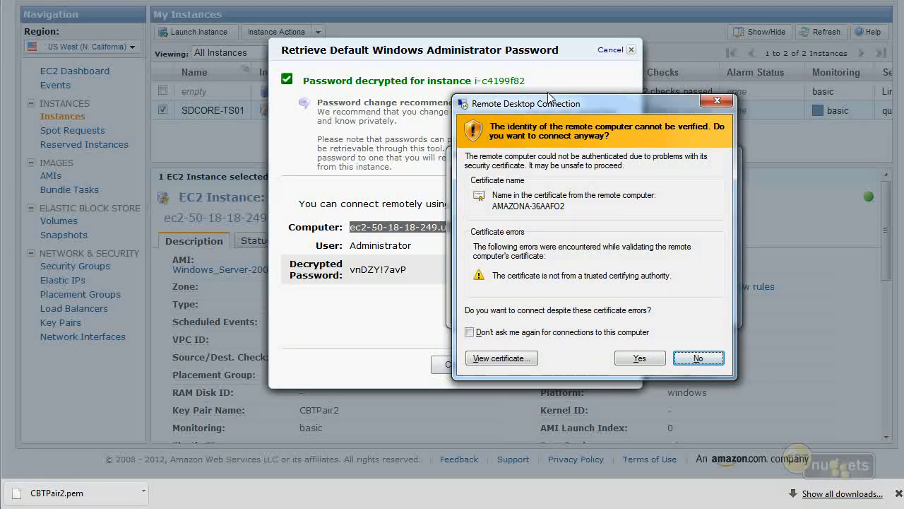
left_click_drag(549, 105, 424, 42)
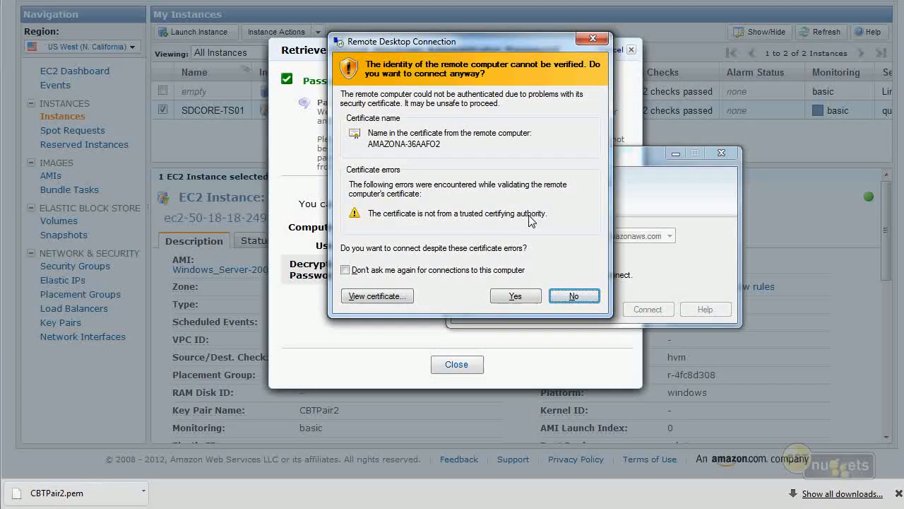
left_click(516, 296)
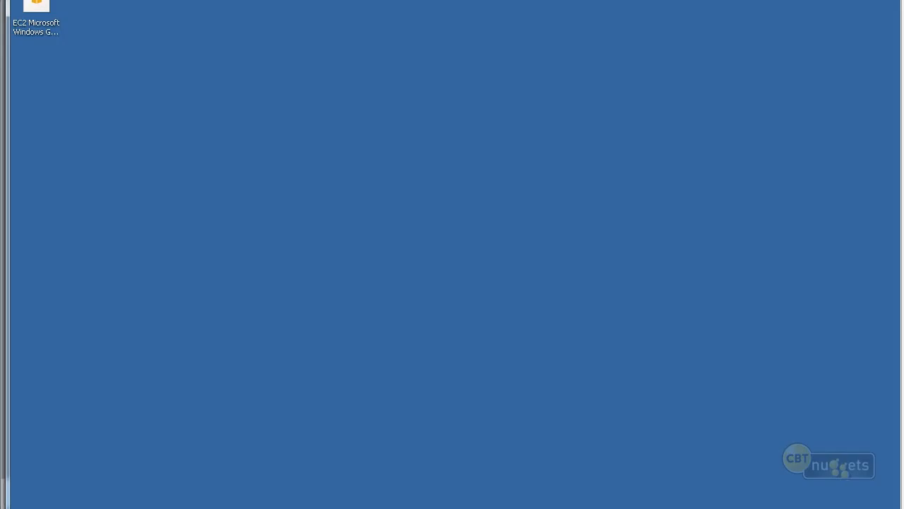
Step: Open the remote Change a password screen via Start > Windows Security, then move the session aside
left_click_drag(903, 508, 862, 477)
left_click(853, 404)
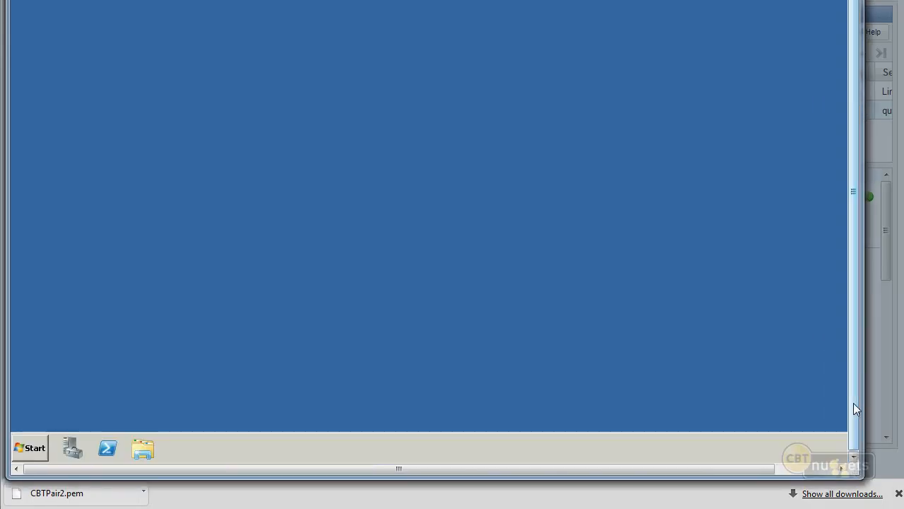
left_click(47, 449)
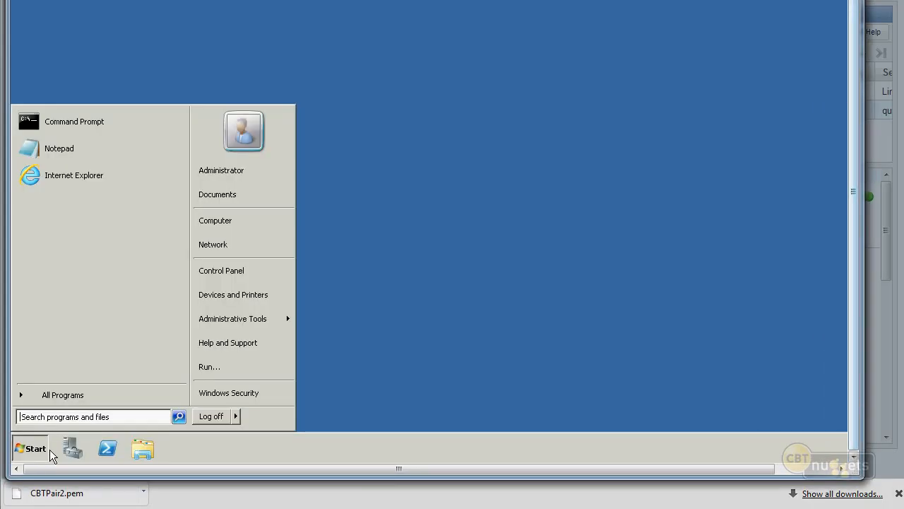
left_click(216, 392)
left_click(466, 158)
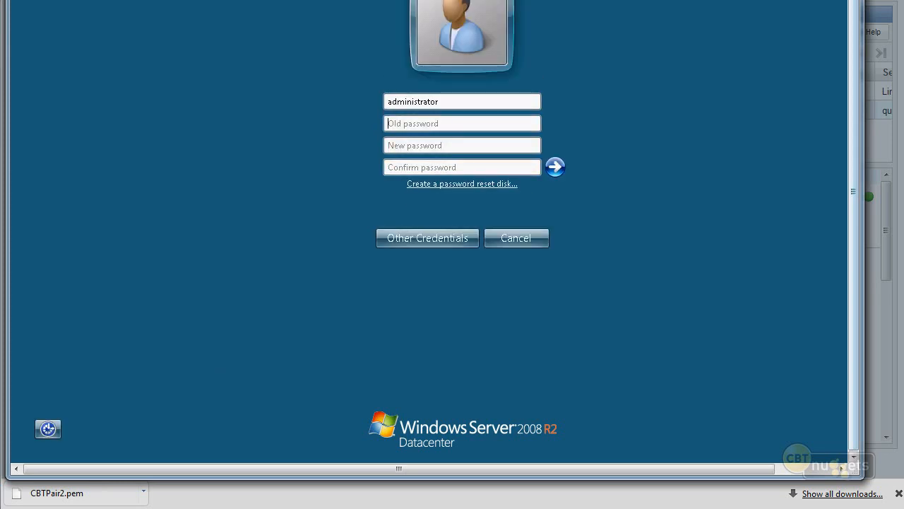
left_click_drag(452, 0, 903, 29)
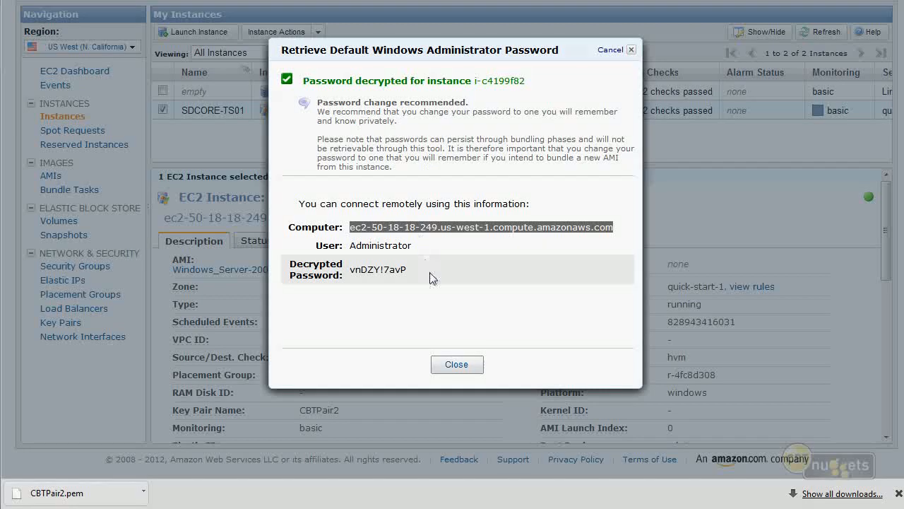
Step: Close the decrypted-password dialog and draw an arrow up to the Linux instances bullet
left_click_drag(432, 275, 348, 270)
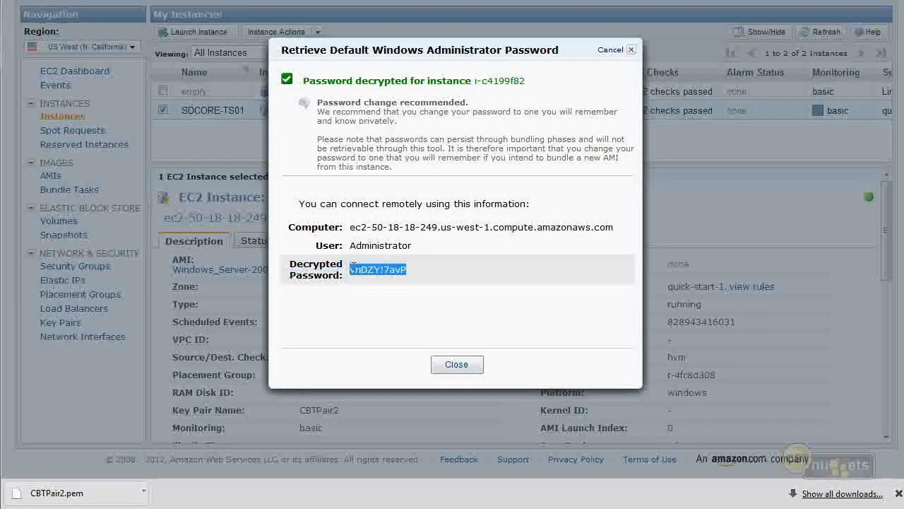
left_click(456, 365)
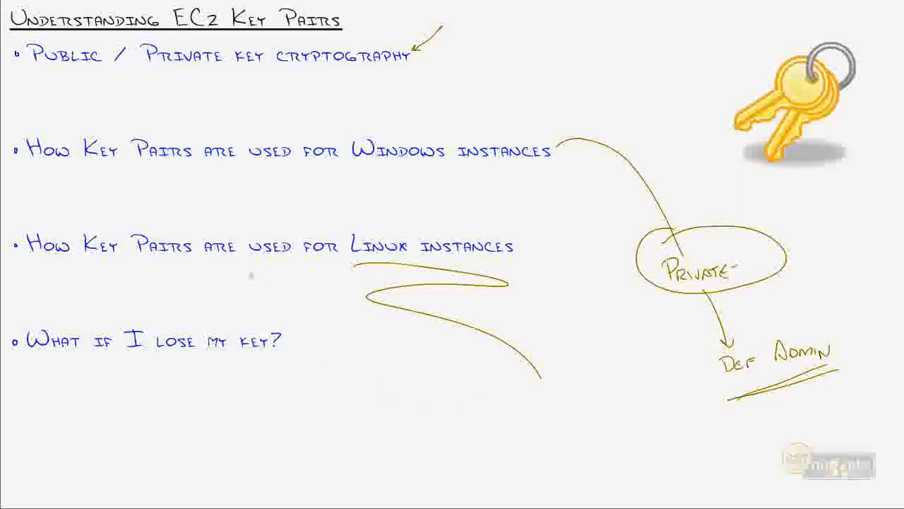
mouse_move(335, 366)
left_mouse_down()
mouse_move(353, 271)
mouse_move(357, 283)
left_mouse_up()
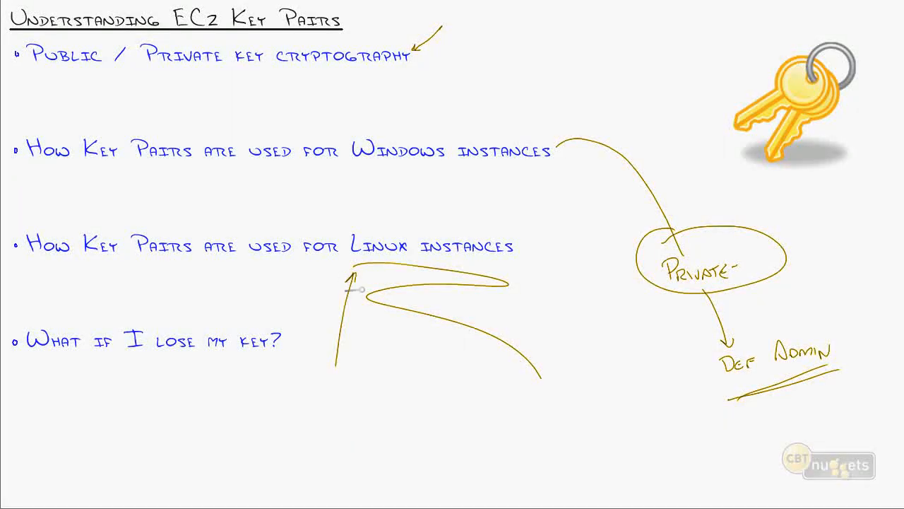
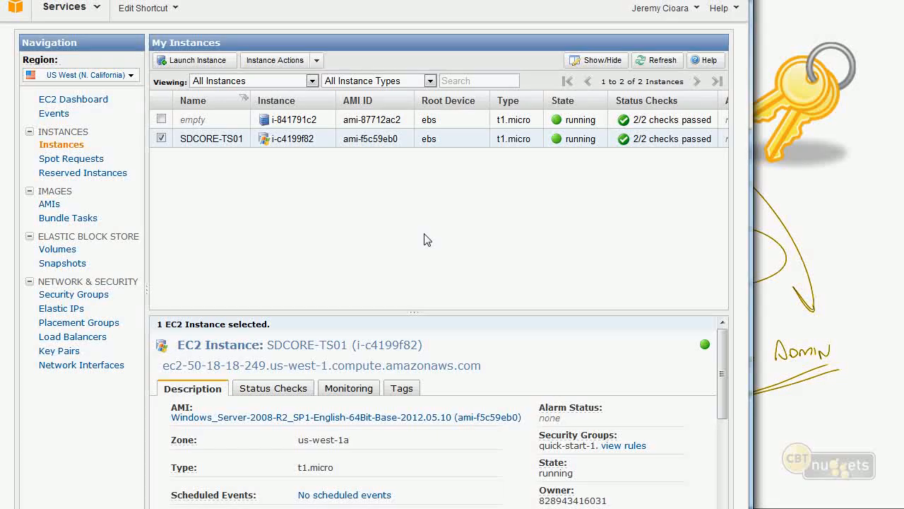
Step: Bring up the actions menu for the running SDCORE-TS01 instance
right_click(356, 140)
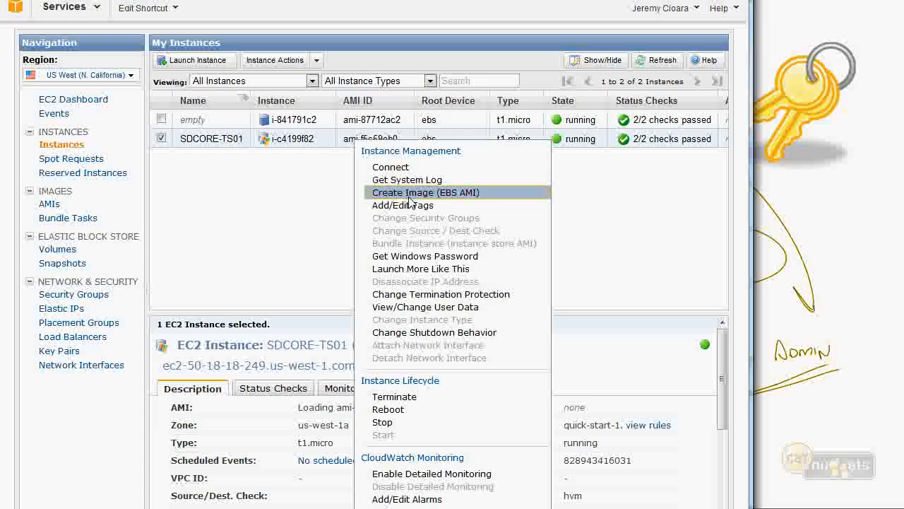
Step: Create an EBS AMI named 'SDCORE-TS01 Backup' from SDCORE-TS01 and close the confirmation
left_click(474, 198)
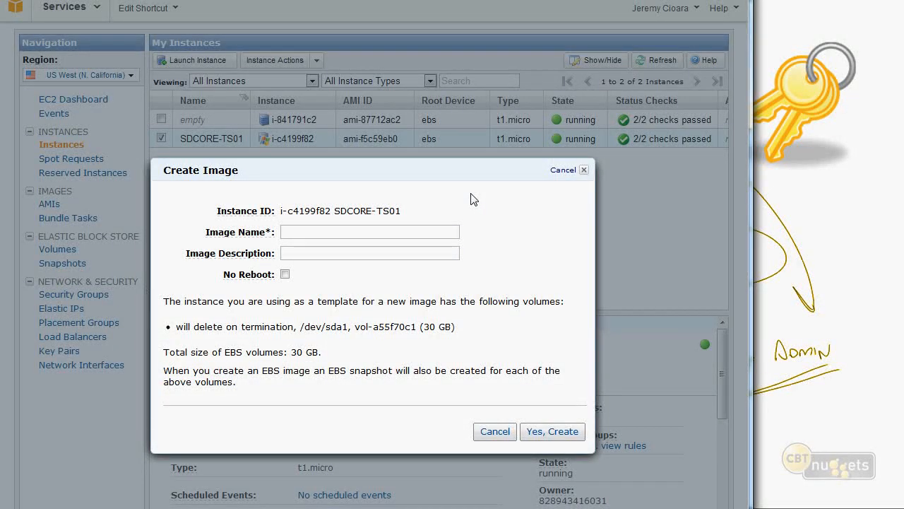
left_click(368, 231)
type("S")
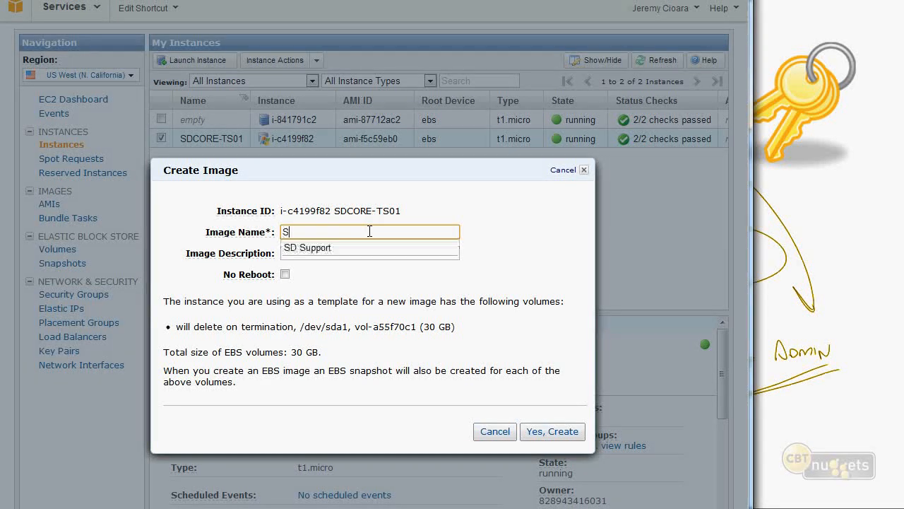
type("DCORE-TS01")
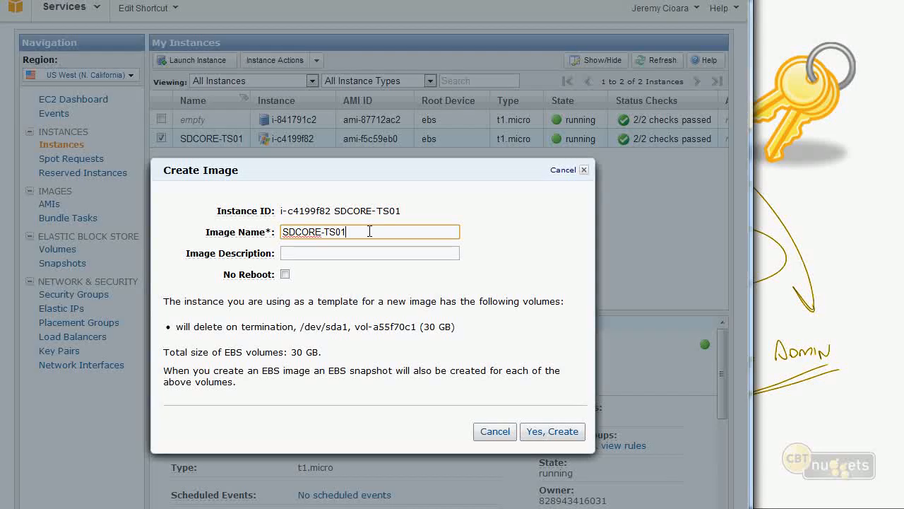
type(" Backup")
left_click(534, 432)
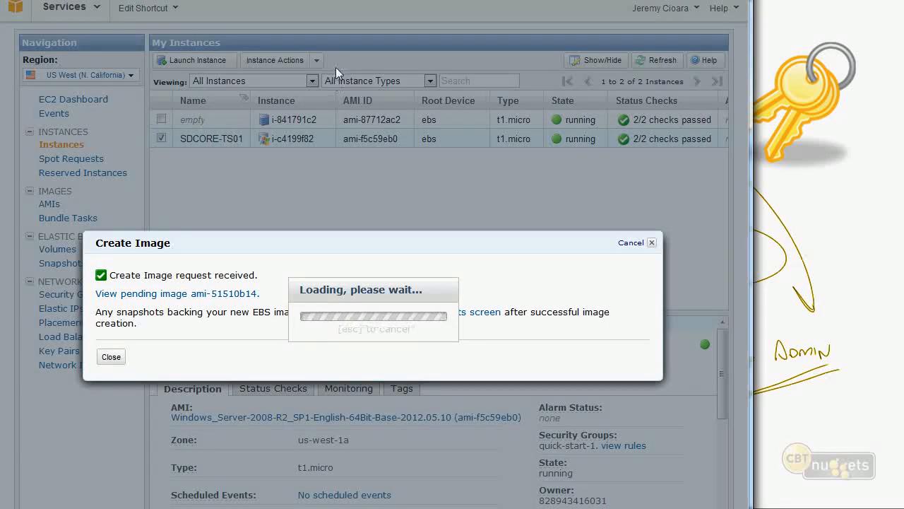
left_click(120, 357)
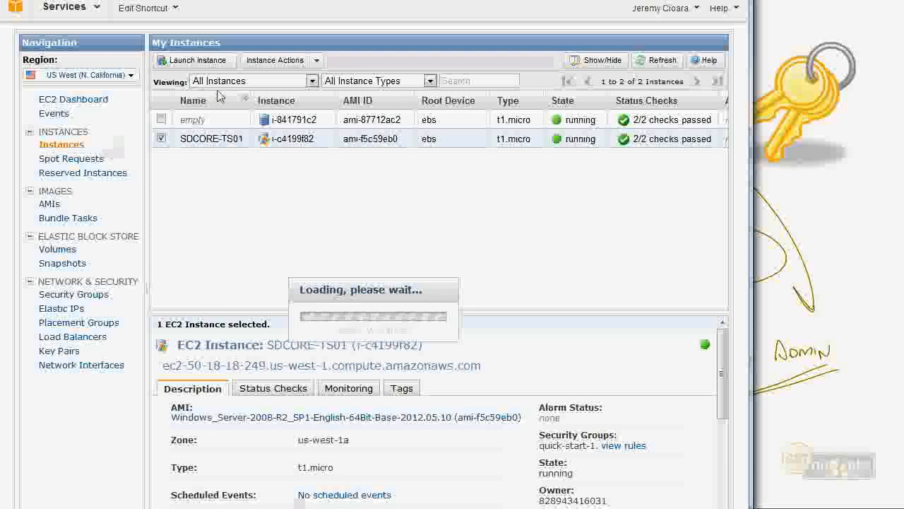
Step: Check My AMIs in the Classic launch wizard, which shows no owned images, then cancel it
left_click(202, 61)
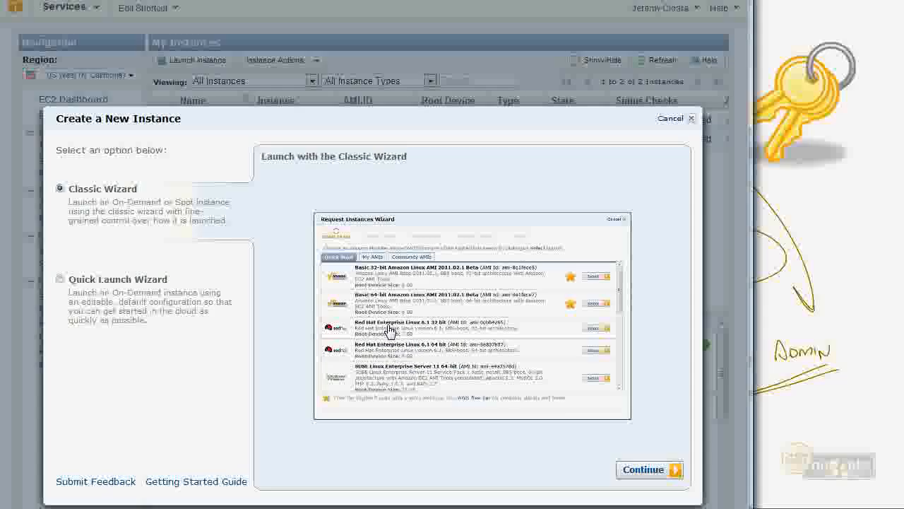
left_click(645, 469)
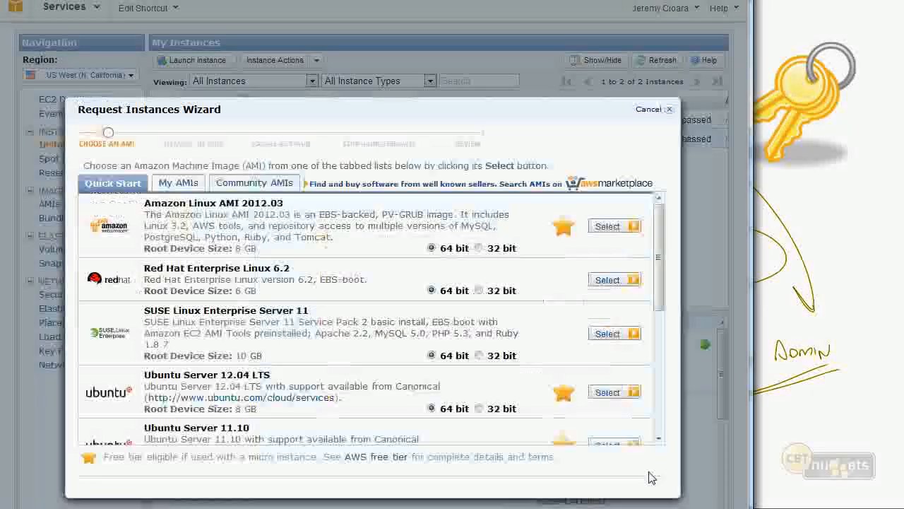
left_click(180, 183)
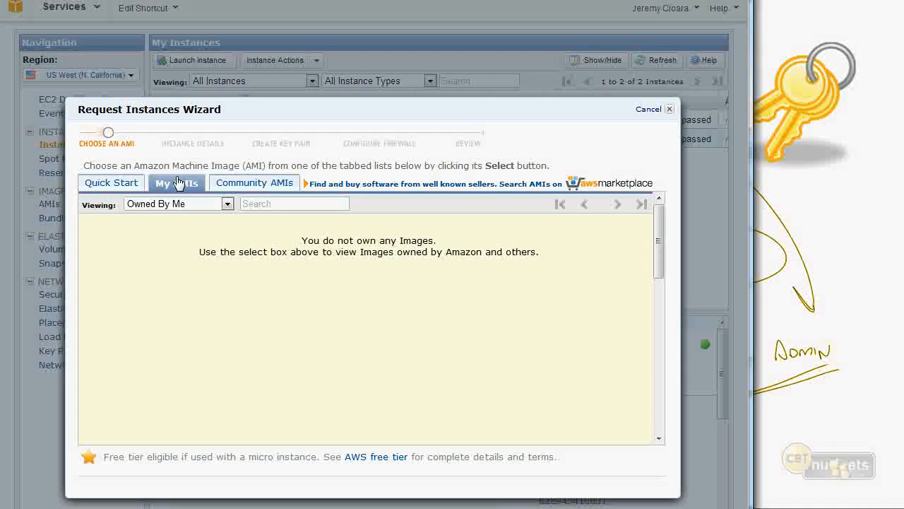
left_click(668, 109)
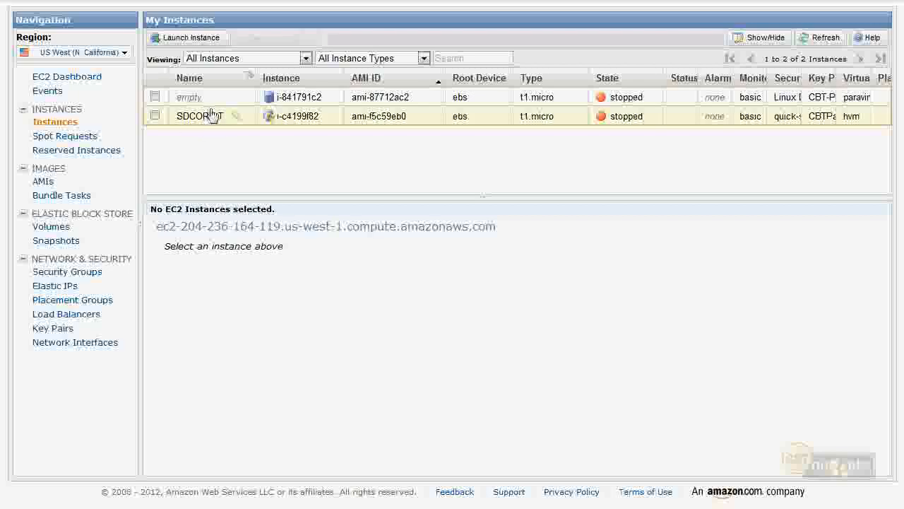
Step: Add the Function and Description tag columns to the instance list
left_click(768, 40)
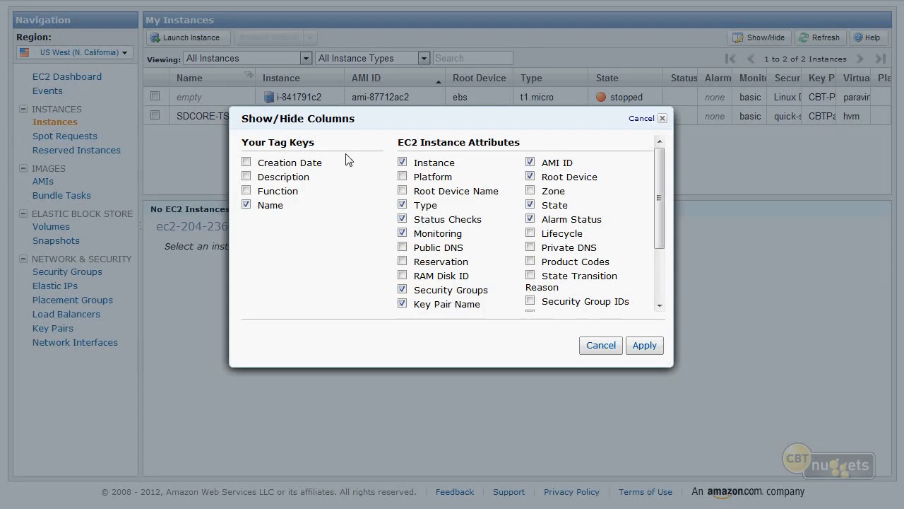
left_click_drag(242, 145, 332, 146)
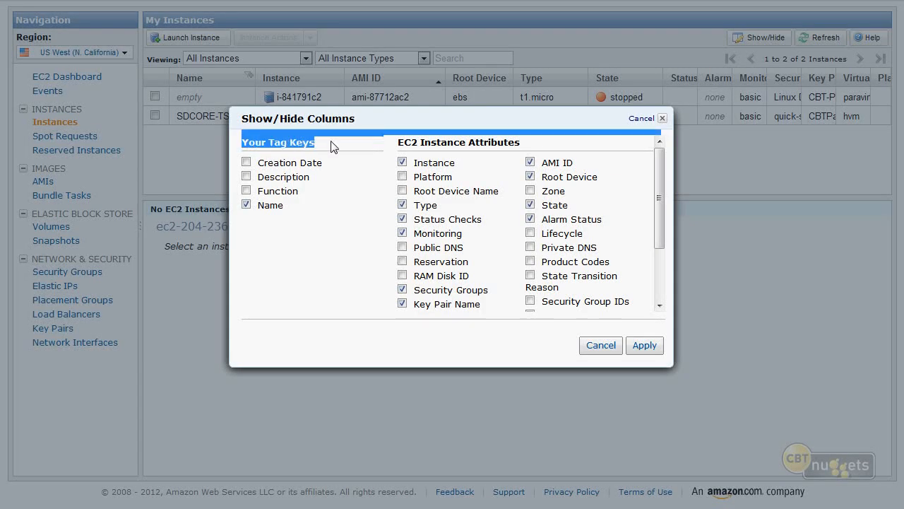
left_click(246, 191)
left_click(246, 177)
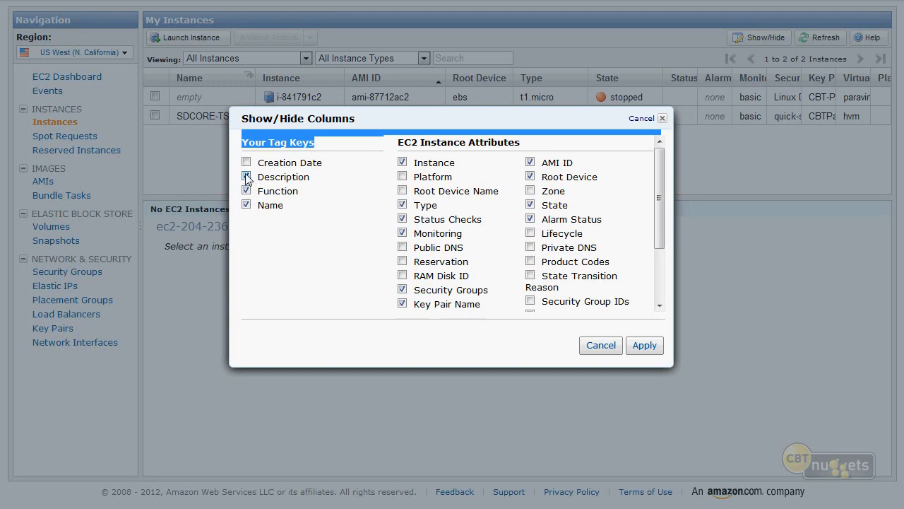
left_click(644, 349)
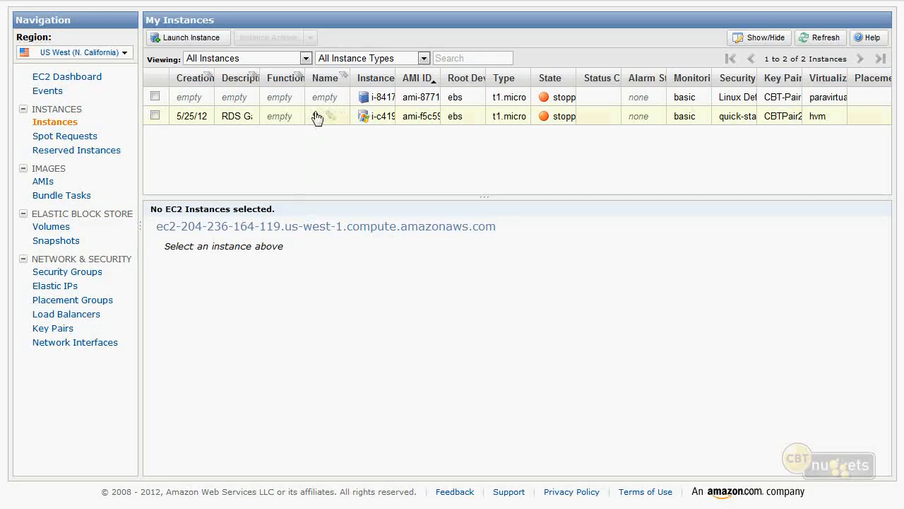
Step: Widen the Creation Date and Name columns so SDCORE-TS01 reads fully, then refresh
left_click_drag(213, 74, 438, 79)
left_click_drag(528, 77, 571, 87)
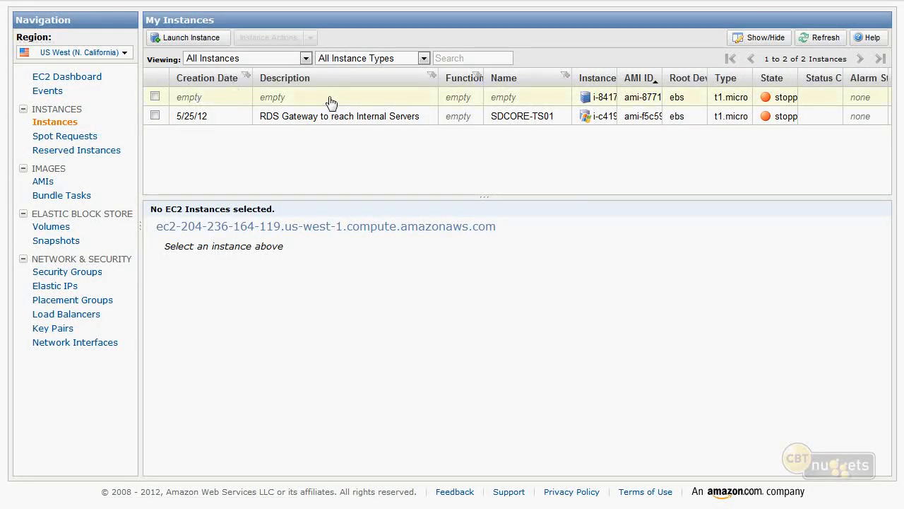
left_click(820, 38)
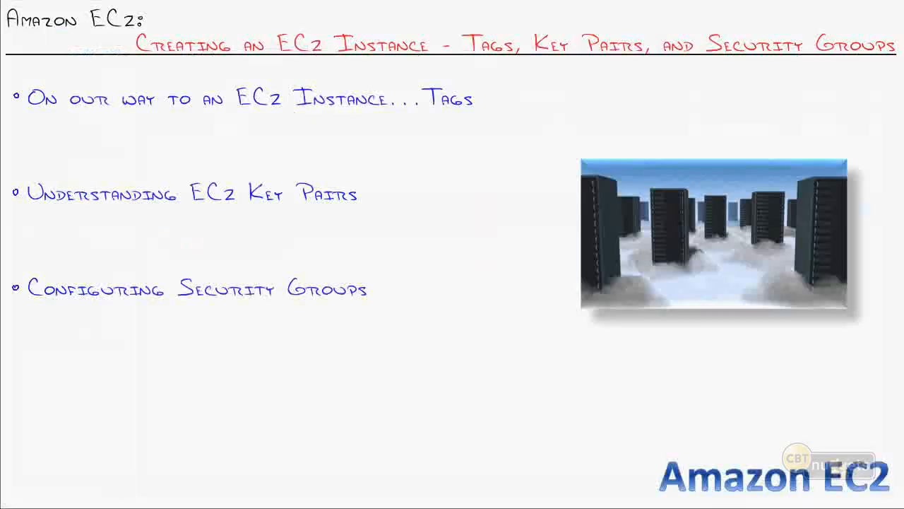
Step: Draw a line under 'Tags' and pen brackets on both sides of the 'Understanding EC2 Key Pairs' bullet
left_click_drag(464, 113, 431, 119)
left_click_drag(370, 161, 376, 225)
mouse_move(32, 155)
left_mouse_down()
mouse_move(16, 212)
mouse_move(25, 226)
left_mouse_up()
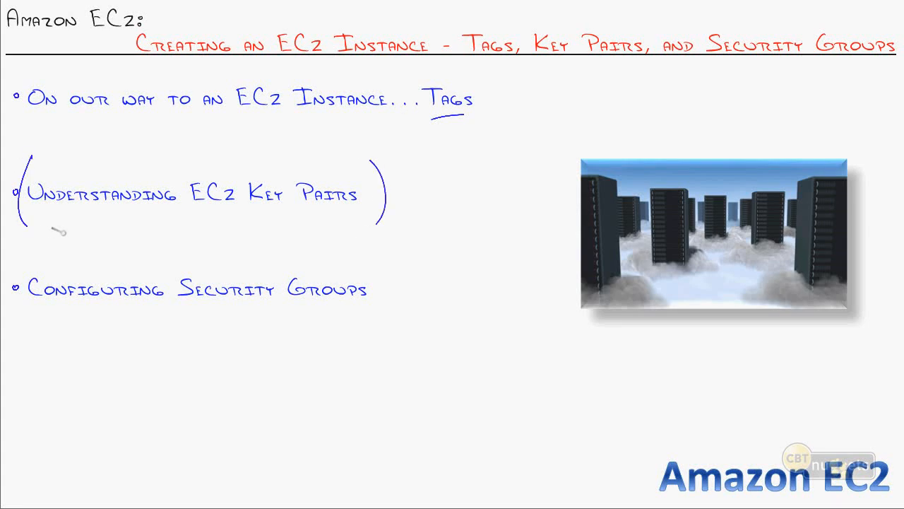